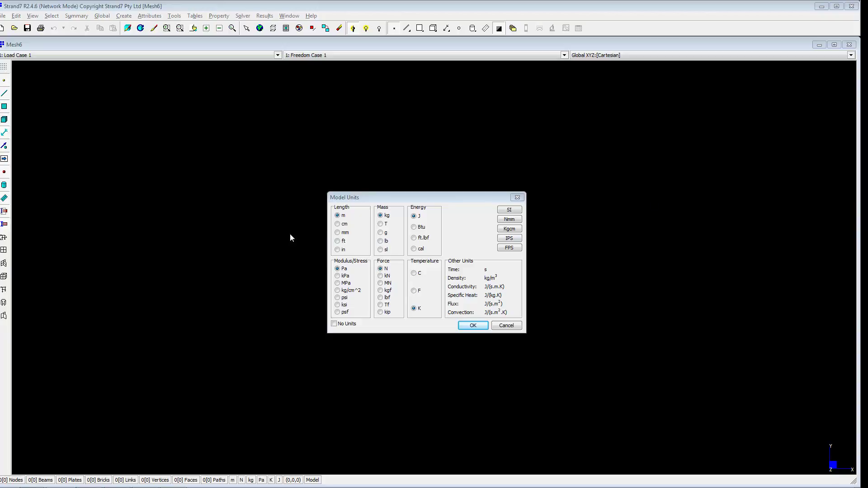
- Set the model's length unit to mm and its stress unit to MPa
{"action": "left_click", "coordinate": [336, 232]}
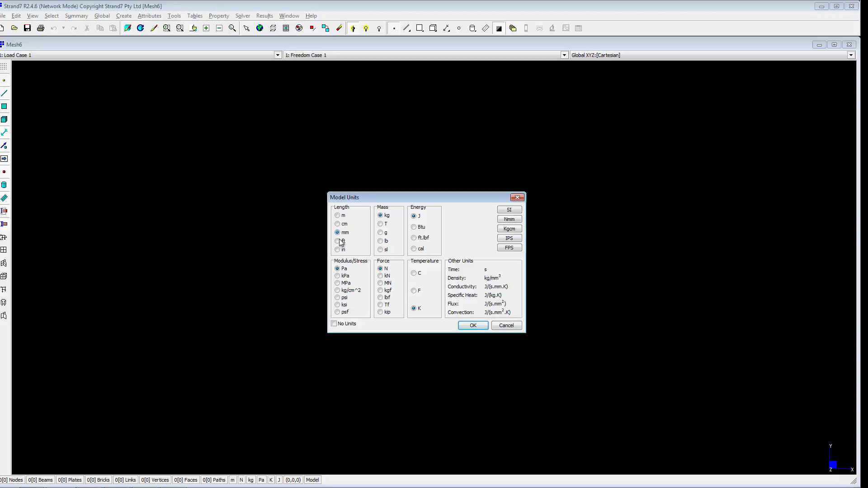
{"action": "left_click", "coordinate": [337, 283]}
{"action": "left_click", "coordinate": [470, 325]}
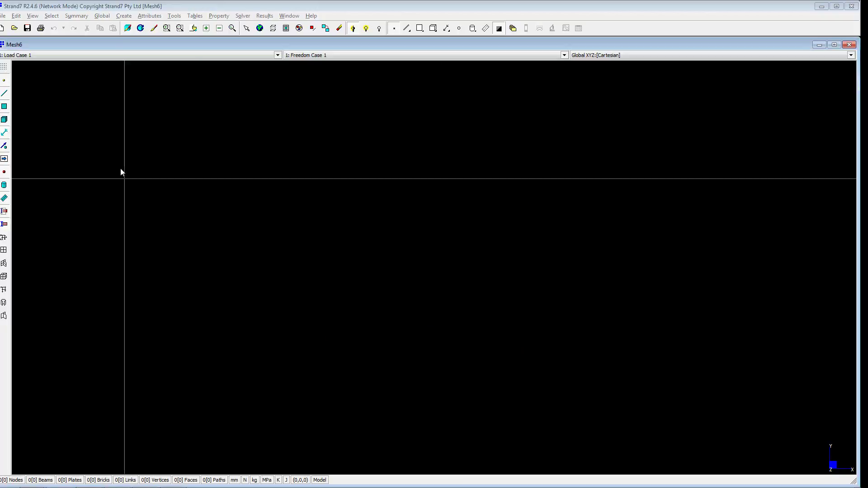
- Create the four Z 0 corner nodes spanning X 0–1200 and Y 0–50
{"action": "left_click", "coordinate": [125, 18]}
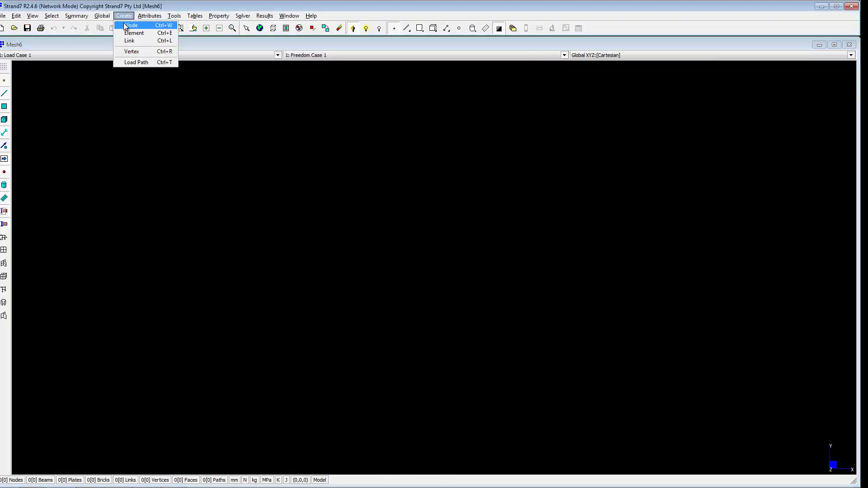
{"action": "left_click", "coordinate": [131, 25]}
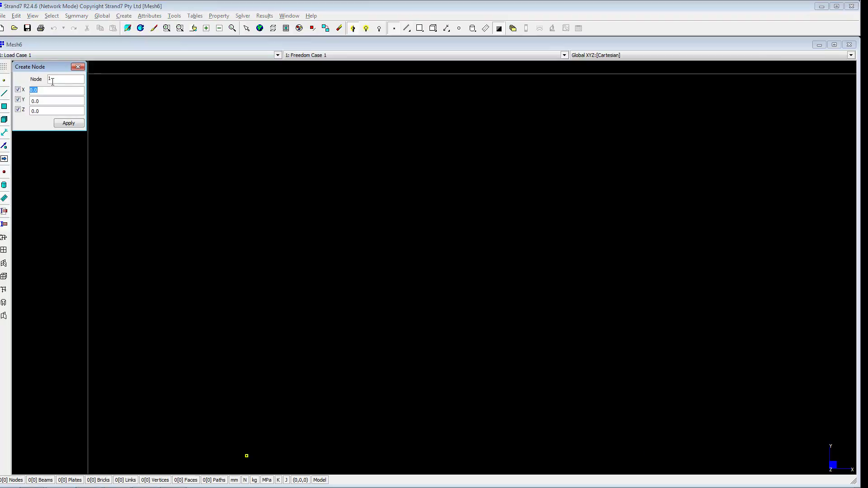
{"action": "left_click", "coordinate": [64, 123]}
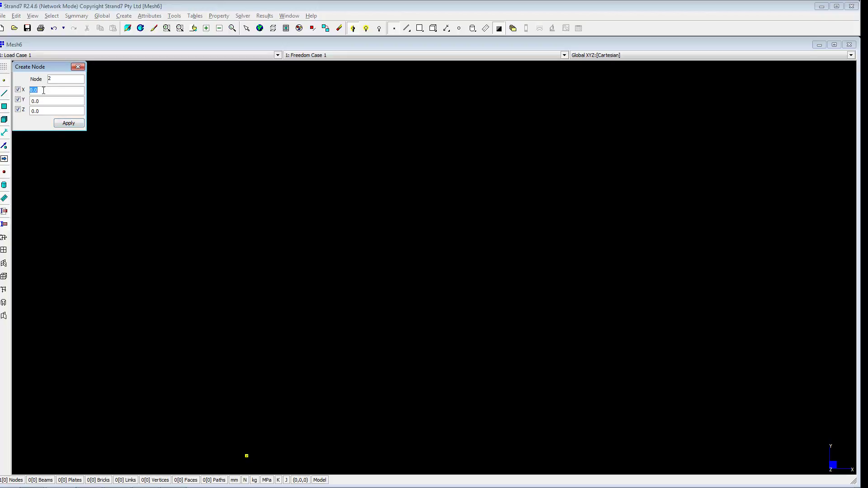
{"action": "type", "text": "12"}
{"action": "left_click", "coordinate": [69, 123]}
{"action": "type", "text": "1200"}
{"action": "left_click", "coordinate": [57, 101]}
{"action": "type", "text": "50"}
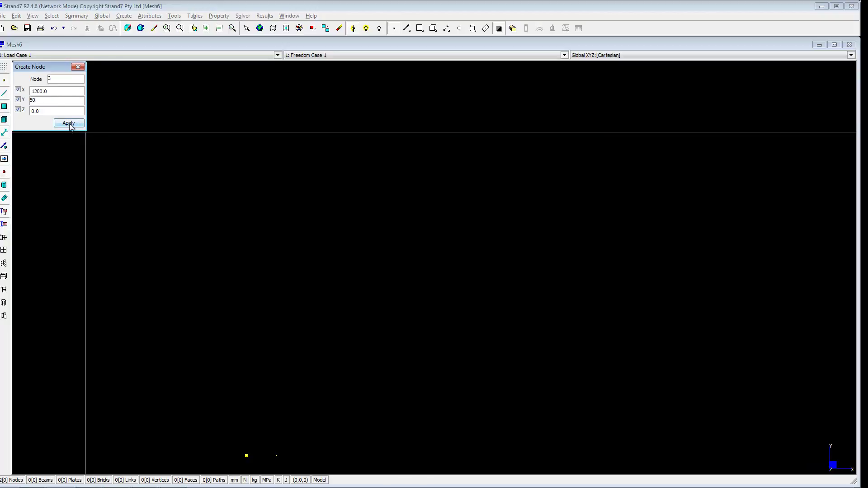
{"action": "left_click", "coordinate": [69, 122]}
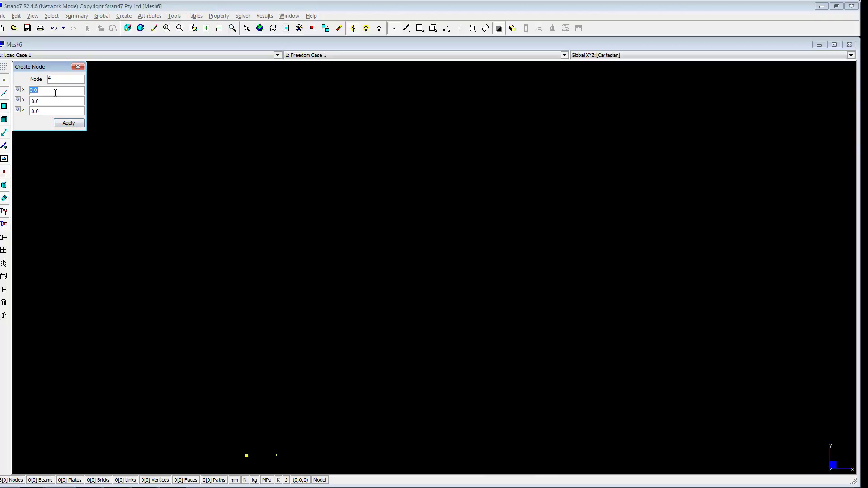
{"action": "left_click", "coordinate": [60, 103]}
{"action": "type", "text": "50"}
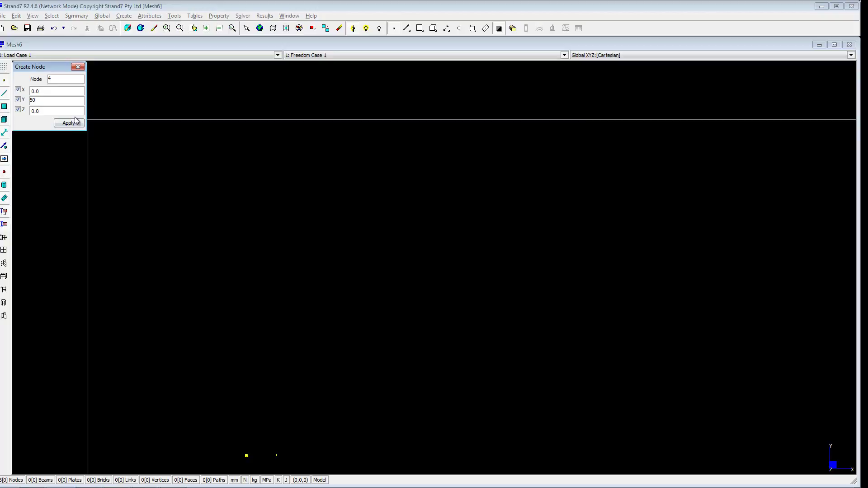
{"action": "left_click", "coordinate": [71, 122]}
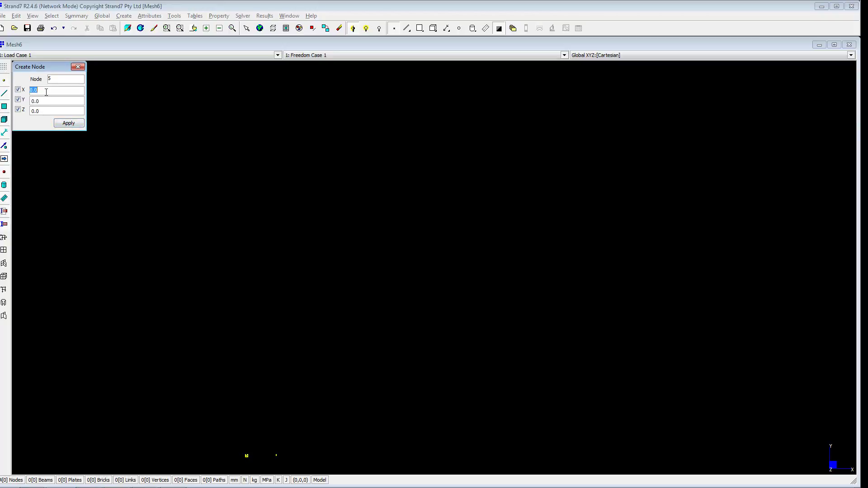
- Create the four matching corner nodes at Z 100, ending with node 8 at (0, 50, 100)
{"action": "left_click", "coordinate": [44, 111]}
{"action": "type", "text": "100"}
{"action": "left_click", "coordinate": [63, 124]}
{"action": "type", "text": "1200"}
{"action": "left_click", "coordinate": [50, 110]}
{"action": "type", "text": "100"}
{"action": "left_click", "coordinate": [68, 124]}
{"action": "type", "text": "1200"}
{"action": "left_click", "coordinate": [43, 102]}
{"action": "type", "text": "50"}
{"action": "left_click", "coordinate": [46, 109]}
{"action": "type", "text": "1000"}
{"action": "left_click", "coordinate": [67, 123]}
{"action": "key", "text": "Tab"}
{"action": "type", "text": "50"}
{"action": "key", "text": "Tab"}
{"action": "type", "text": "100"}
{"action": "left_click", "coordinate": [75, 127]}
{"action": "left_click", "coordinate": [81, 67]}
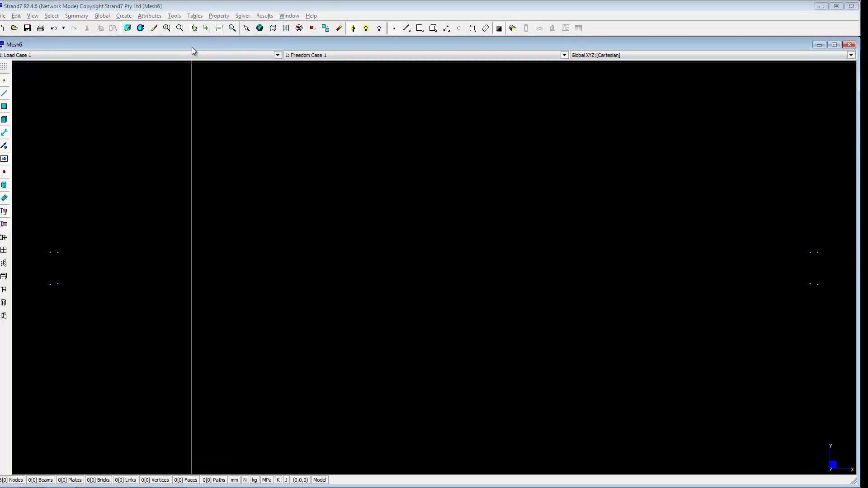
- Switch the model view to the Front Dimetric angle
{"action": "key", "text": "ctrl+a"}
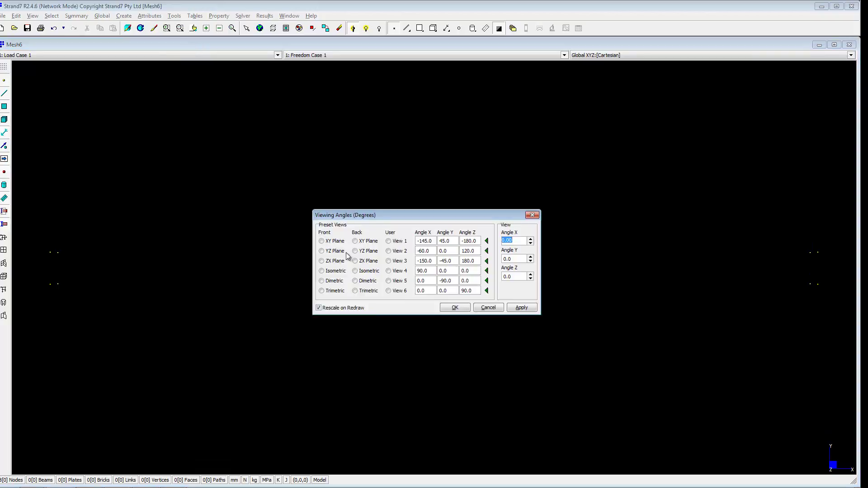
{"action": "left_click", "coordinate": [334, 281]}
{"action": "left_click", "coordinate": [442, 307]}
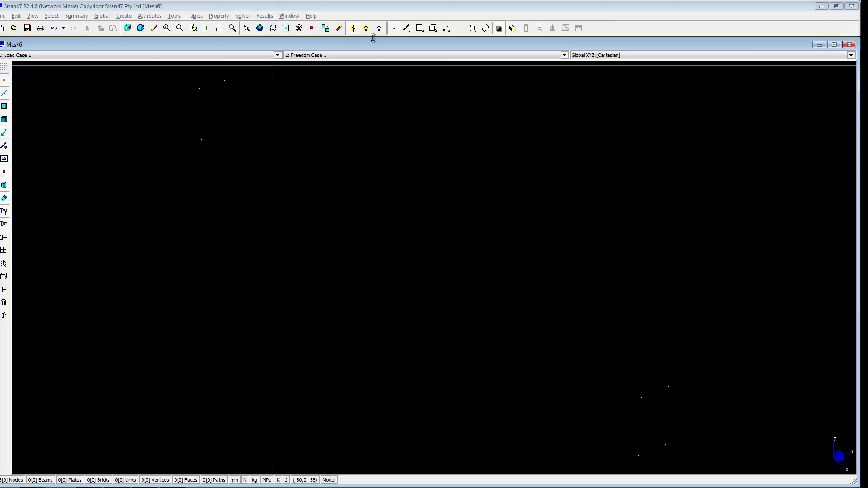
- Create Brick Property 1 using Steel from the Steel (Structural) material library
{"action": "left_click", "coordinate": [219, 16]}
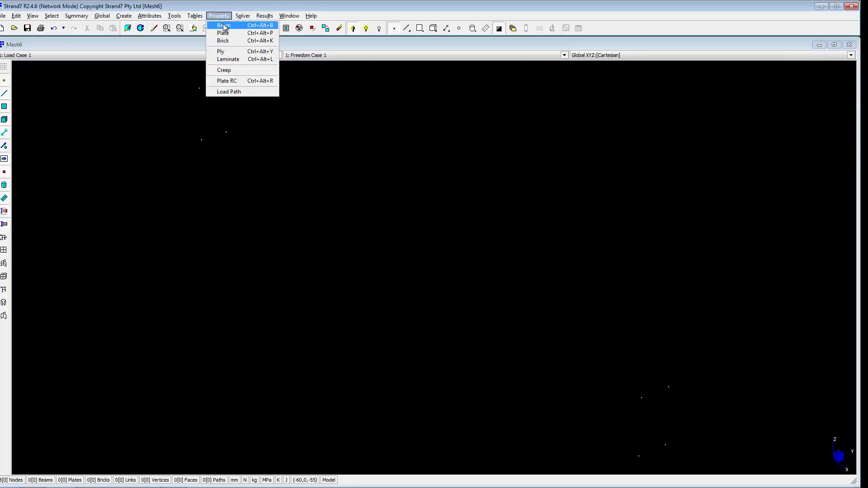
{"action": "left_click", "coordinate": [222, 35]}
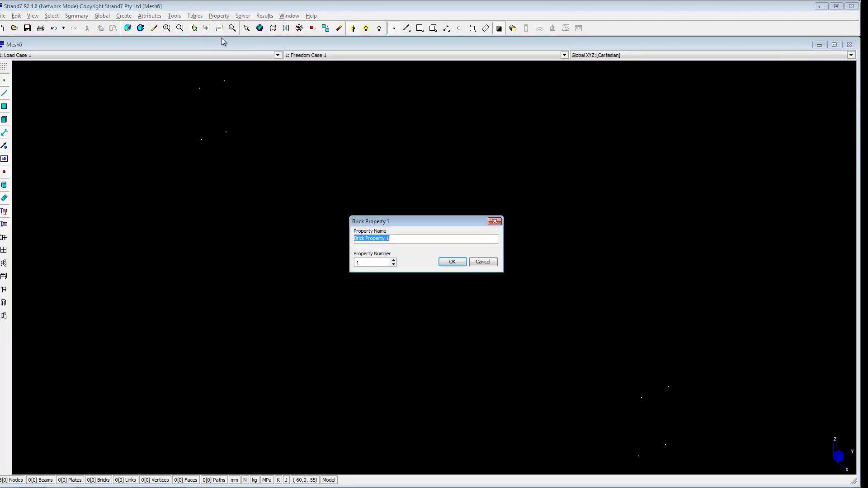
{"action": "left_click", "coordinate": [459, 266]}
{"action": "left_click", "coordinate": [352, 188]}
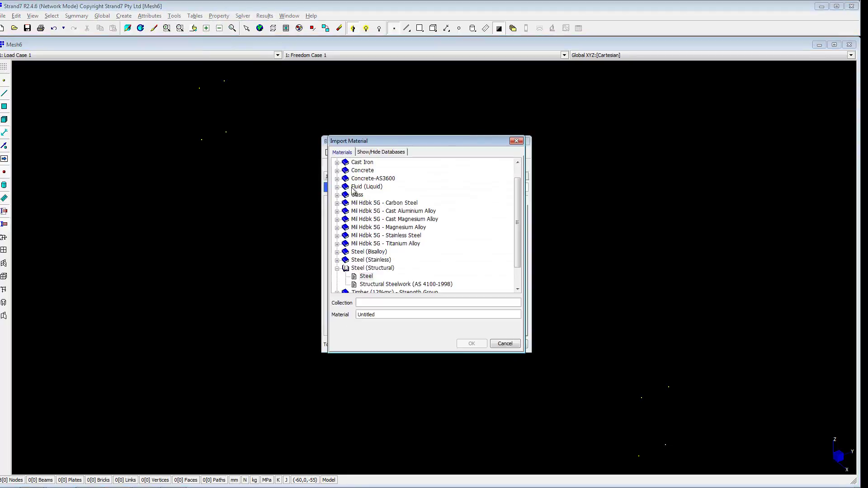
{"action": "left_click", "coordinate": [368, 277]}
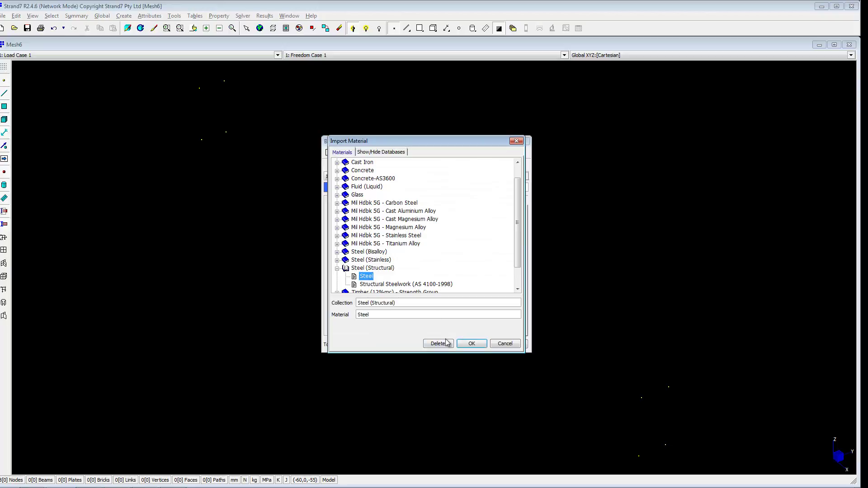
{"action": "left_click", "coordinate": [477, 346]}
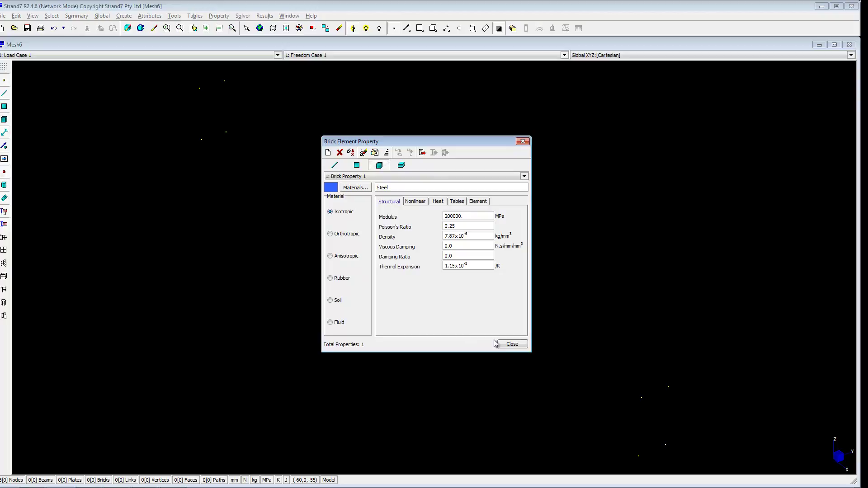
{"action": "left_click", "coordinate": [512, 344]}
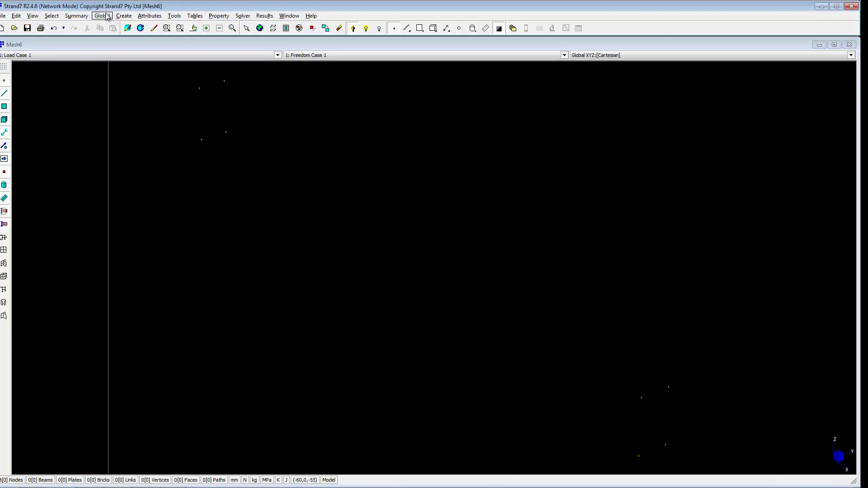
- Start element creation with Hexa20 as the element type
{"action": "left_click", "coordinate": [123, 16]}
{"action": "left_click", "coordinate": [126, 30]}
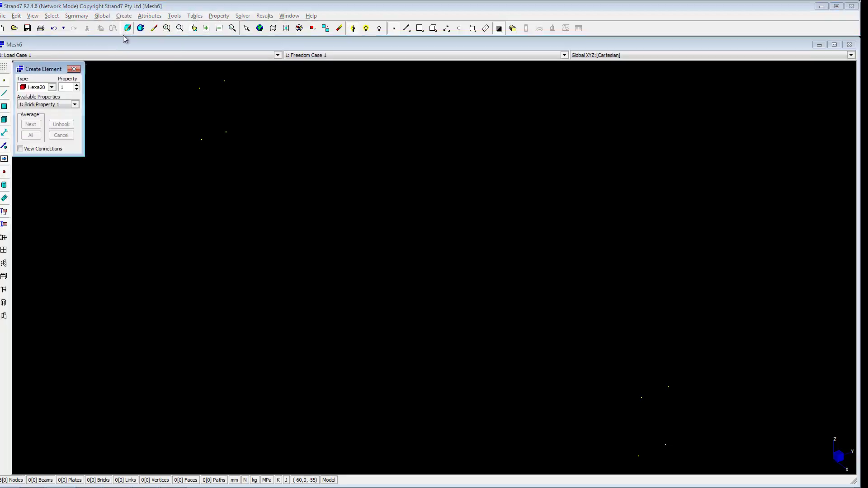
{"action": "left_click", "coordinate": [51, 88]}
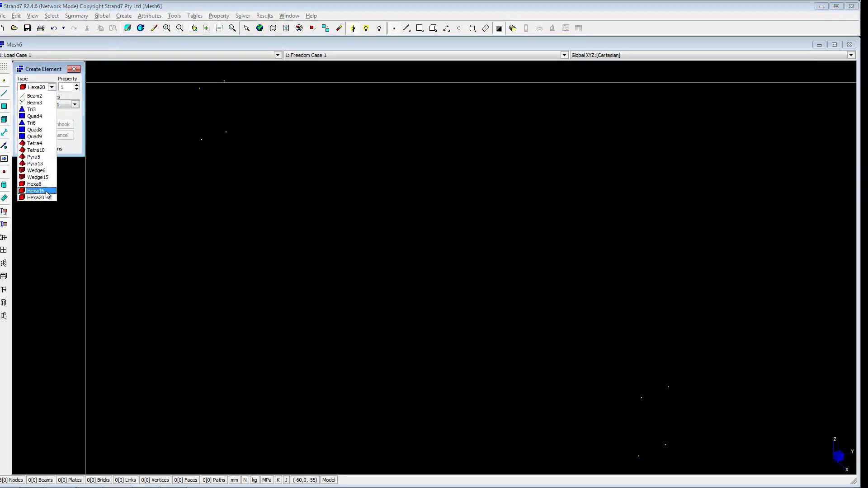
{"action": "left_click", "coordinate": [44, 198]}
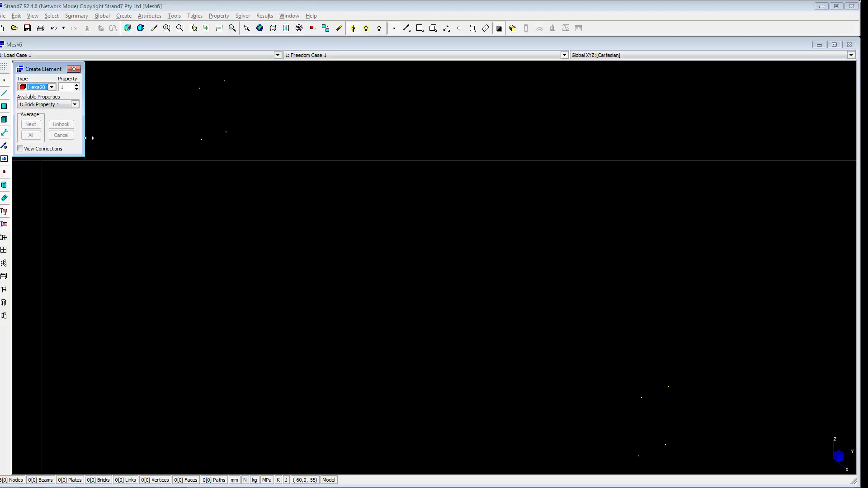
- Pick the eight corner nodes to build one Hexa20 brick with Brick Property 1
{"action": "left_click", "coordinate": [200, 139]}
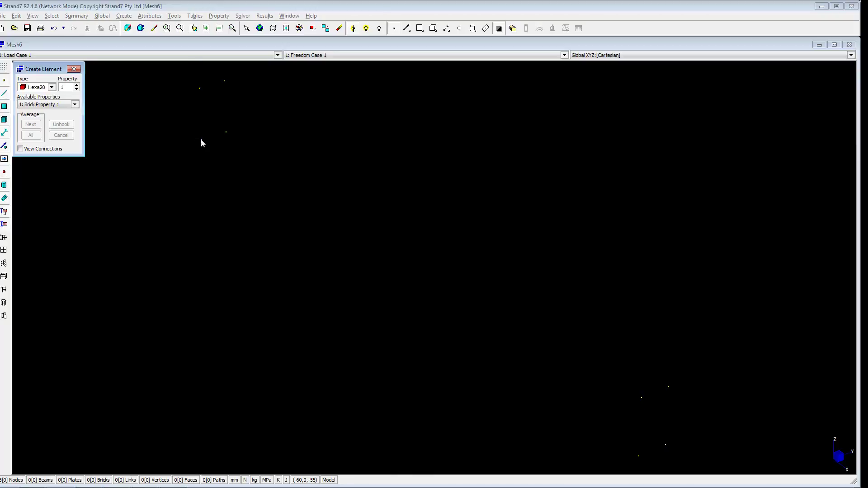
{"action": "left_click", "coordinate": [200, 89]}
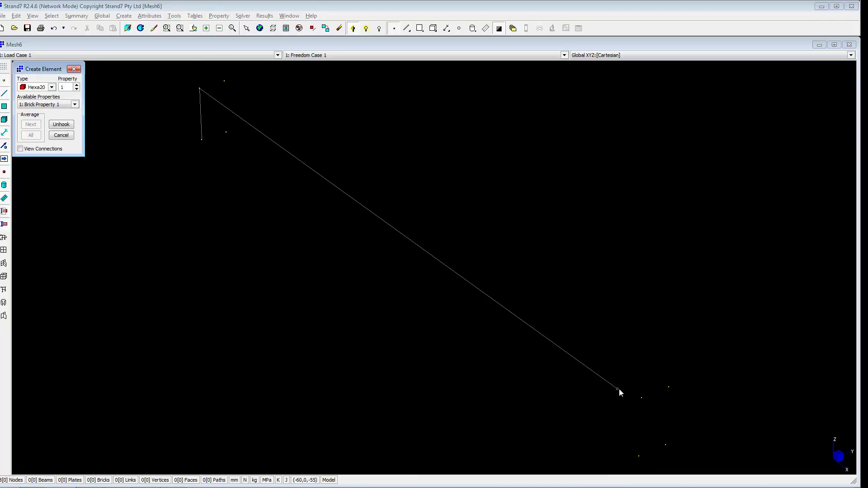
{"action": "left_click", "coordinate": [642, 397]}
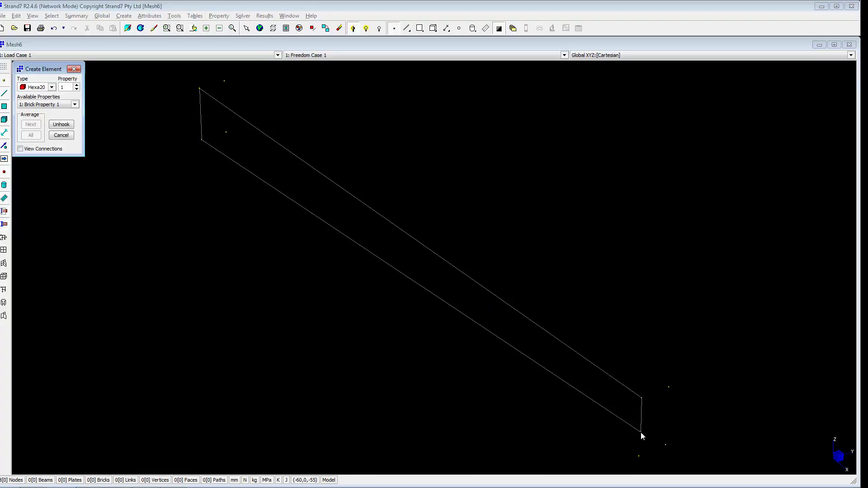
{"action": "left_click", "coordinate": [640, 455]}
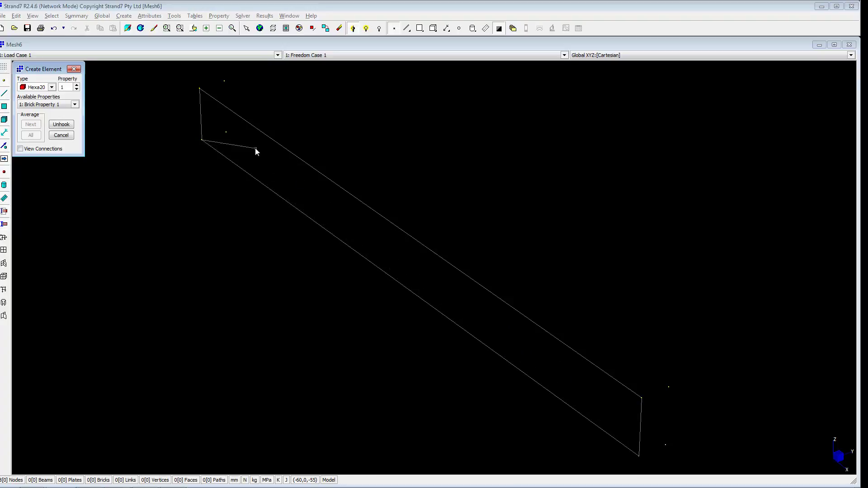
{"action": "left_click", "coordinate": [227, 131]}
{"action": "left_click", "coordinate": [224, 81]}
{"action": "left_click", "coordinate": [669, 385]}
{"action": "left_click", "coordinate": [665, 444]}
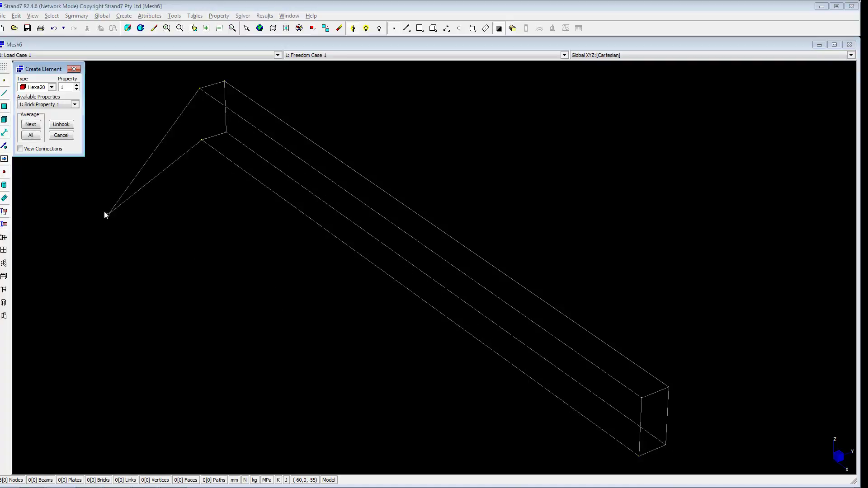
{"action": "left_click", "coordinate": [31, 136]}
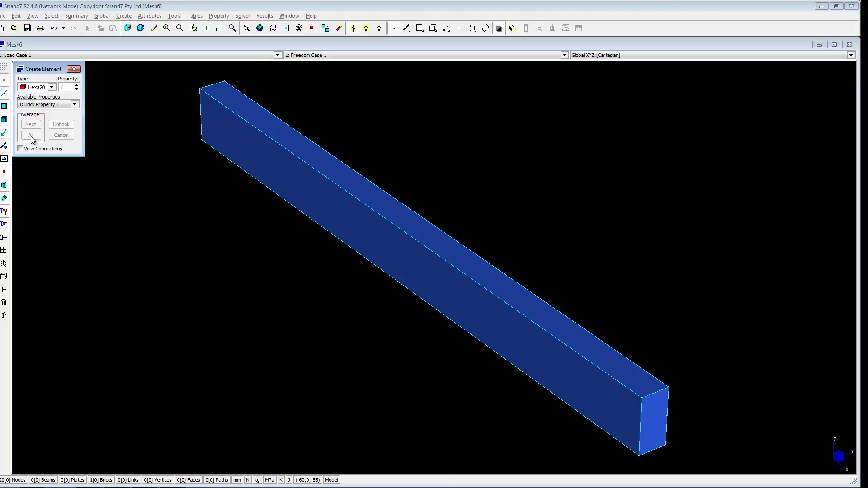
{"action": "left_click", "coordinate": [74, 69]}
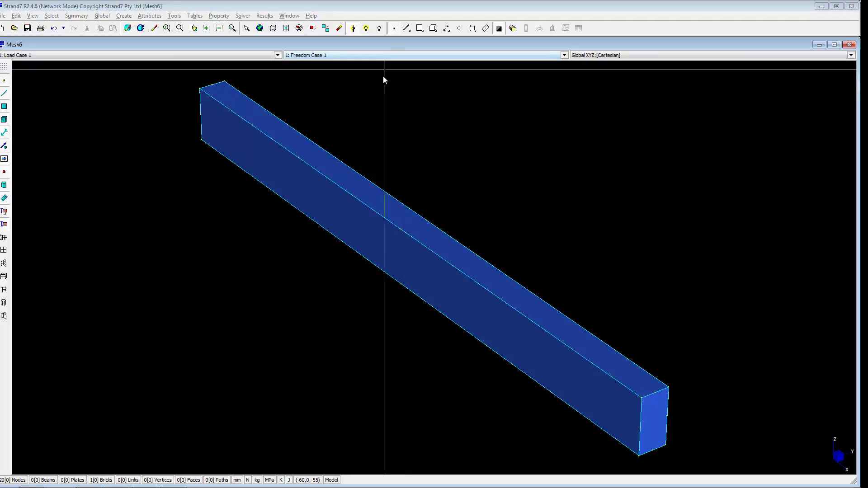
- Switch the model view to the Front XY Plane preset
{"action": "key", "text": "ctrl+shift+a"}
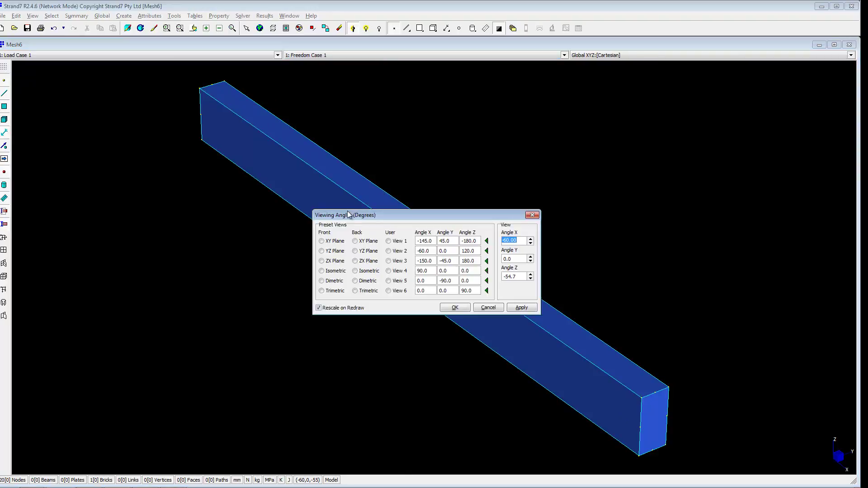
{"action": "left_click", "coordinate": [334, 241]}
{"action": "left_click", "coordinate": [453, 306]}
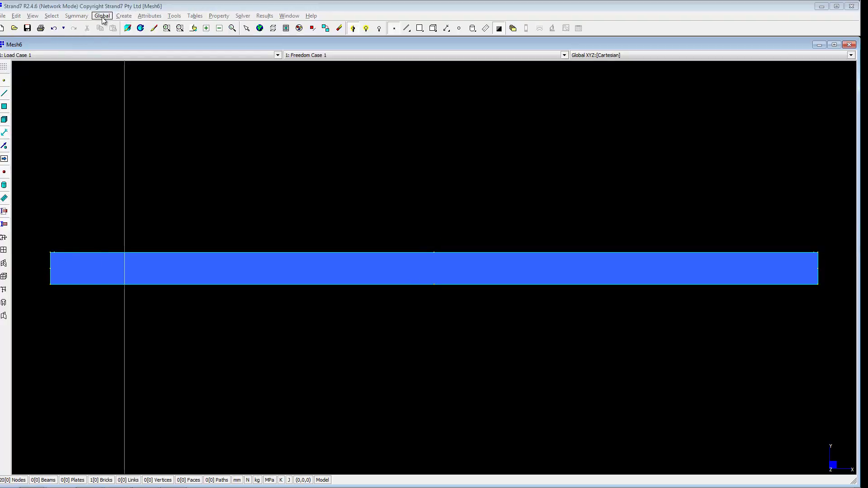
- Box-select the left-end nodes and fix all six DOFs at 0.0
{"action": "left_click", "coordinate": [148, 17]}
{"action": "mouse_move", "coordinate": [154, 25]}
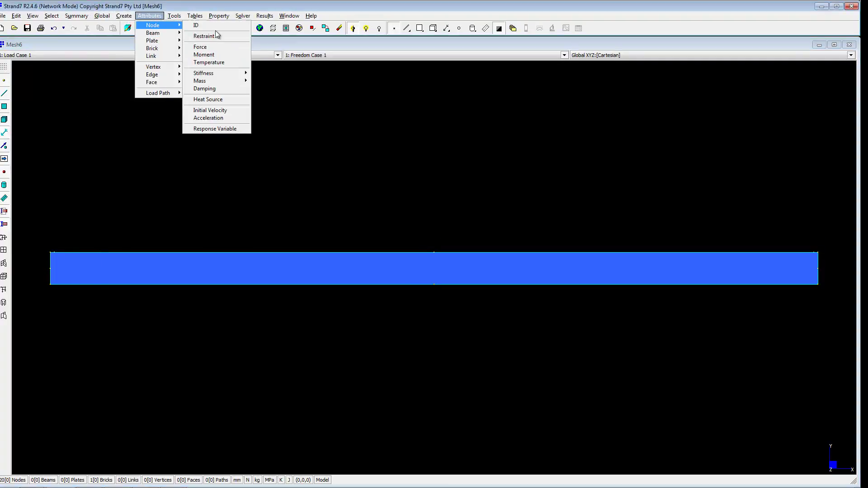
{"action": "left_click", "coordinate": [204, 36]}
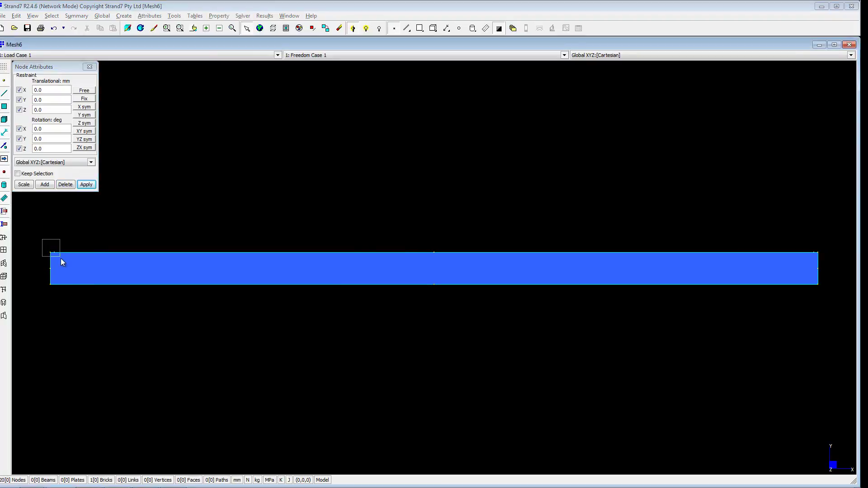
{"action": "left_click_drag", "start_coordinate": [61, 258], "coordinate": [68, 303]}
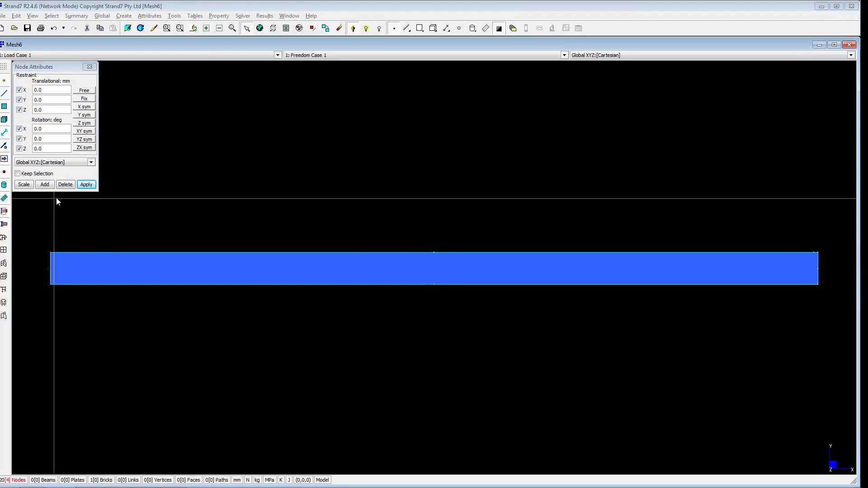
{"action": "left_click", "coordinate": [86, 185]}
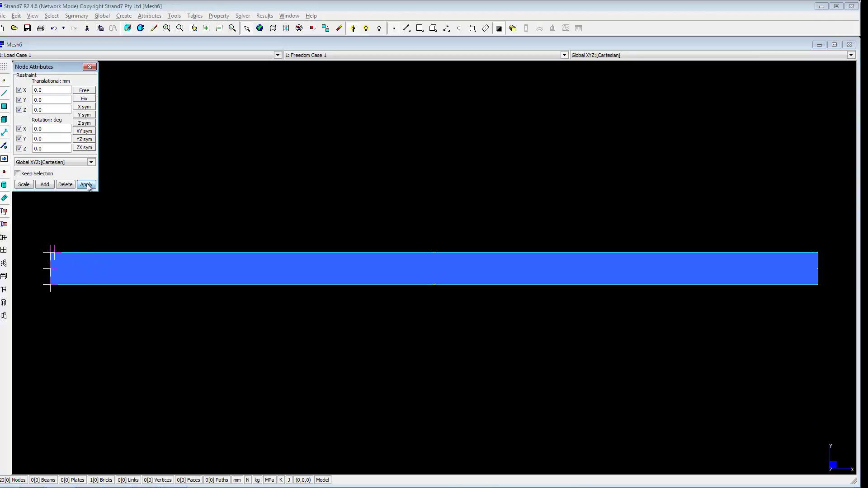
{"action": "left_click", "coordinate": [89, 68]}
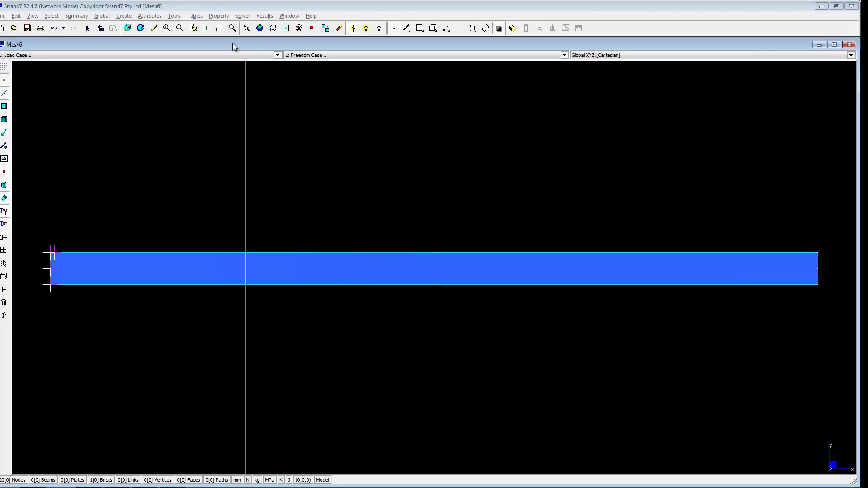
- Switch the model view to the Back Dimetric angle
{"action": "key", "text": "ctrl+a"}
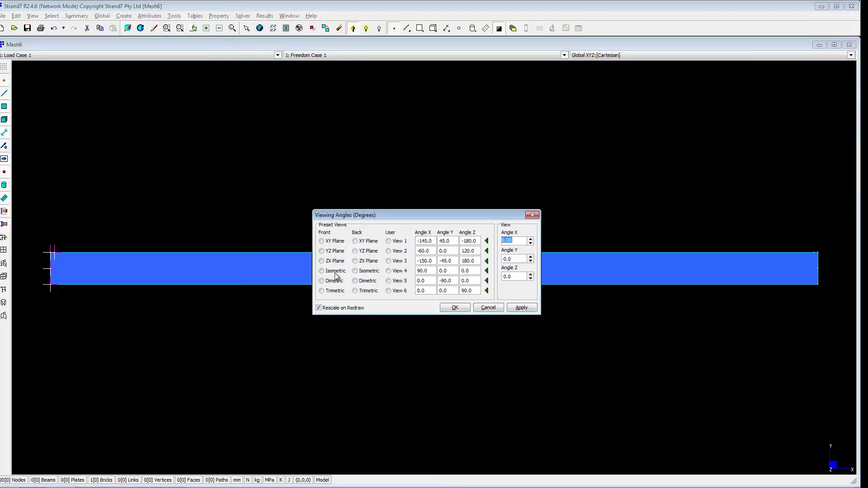
{"action": "left_click", "coordinate": [356, 281]}
{"action": "left_click", "coordinate": [525, 308]}
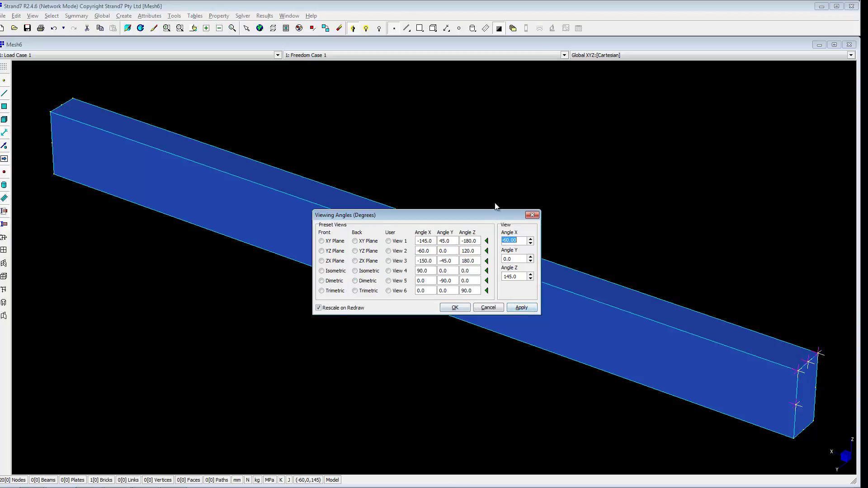
{"action": "left_click", "coordinate": [532, 216]}
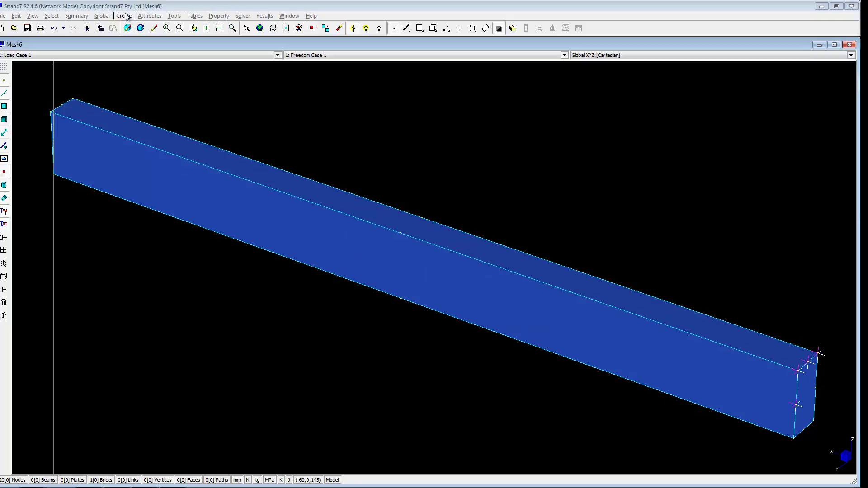
- Select the remaining fixed-end nodes and restrain them in all directions
{"action": "left_click", "coordinate": [157, 17]}
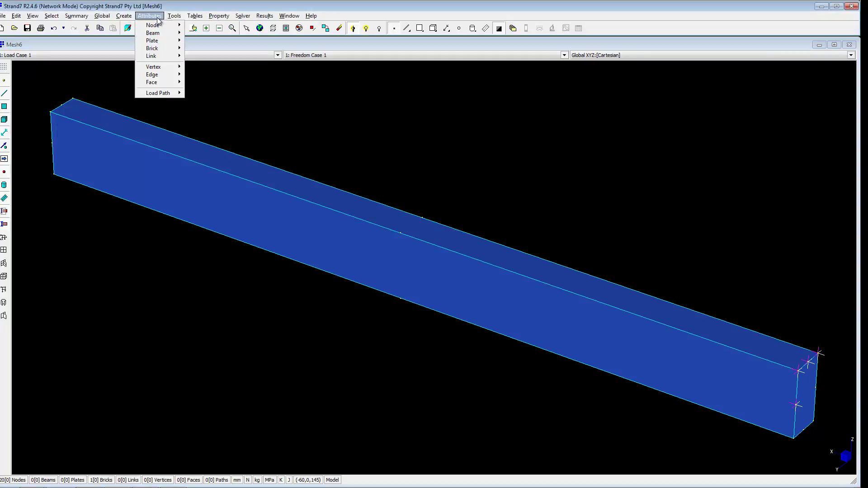
{"action": "mouse_move", "coordinate": [157, 31]}
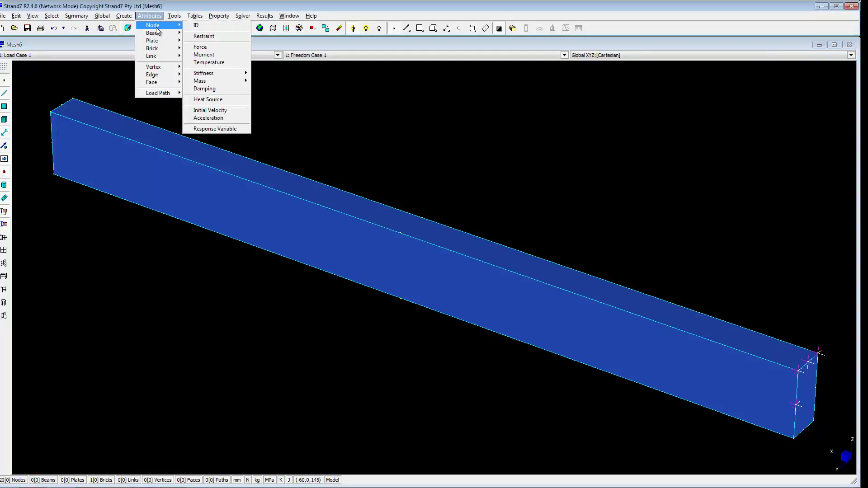
{"action": "left_click", "coordinate": [213, 36]}
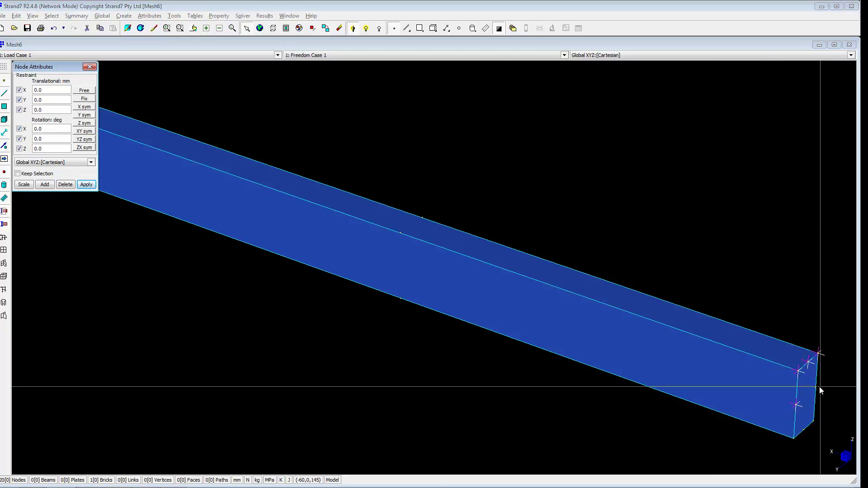
{"action": "left_click", "coordinate": [814, 420]}
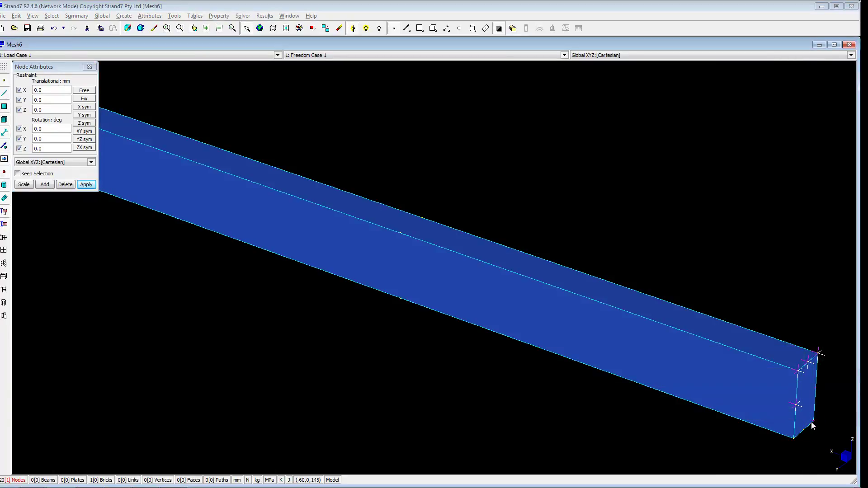
{"action": "left_click", "coordinate": [794, 436]}
{"action": "left_click", "coordinate": [793, 437]}
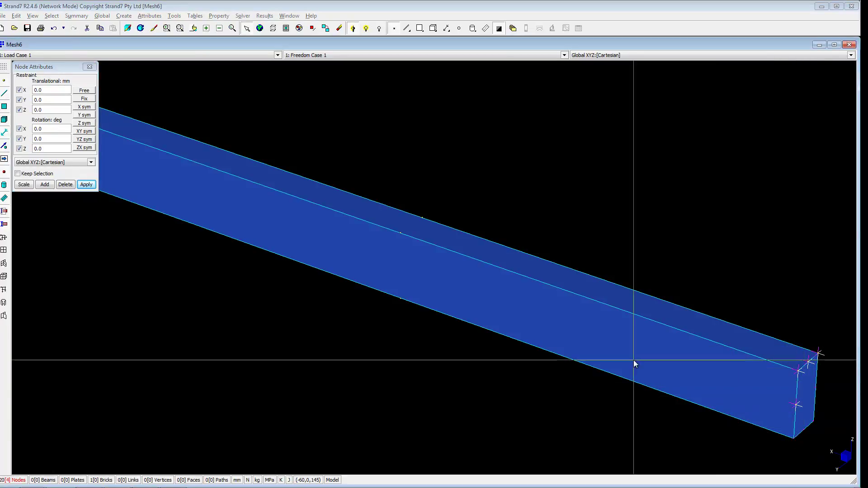
{"action": "left_click", "coordinate": [87, 185]}
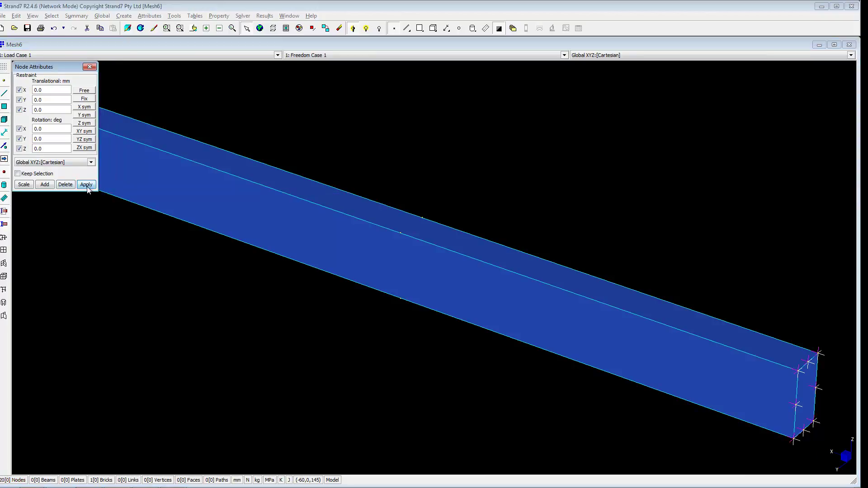
- Finish the restraints and return to the Front Dimetric view
{"action": "left_click", "coordinate": [90, 68]}
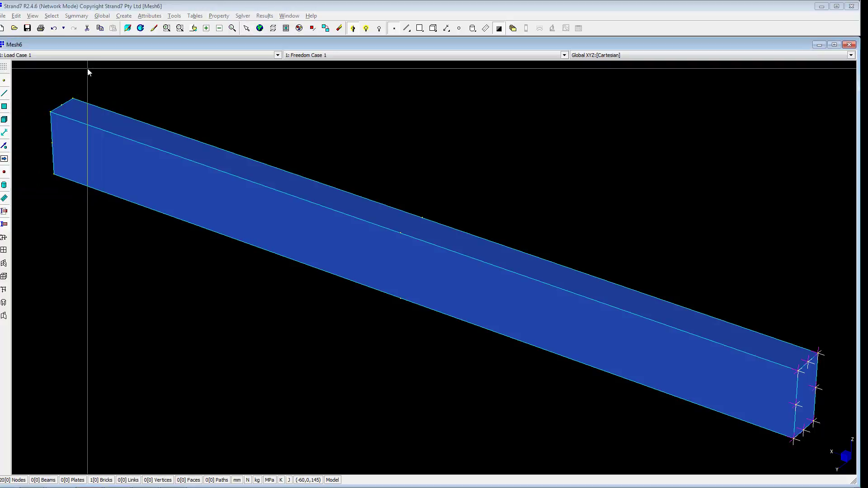
{"action": "key", "text": "ctrl+shift+a"}
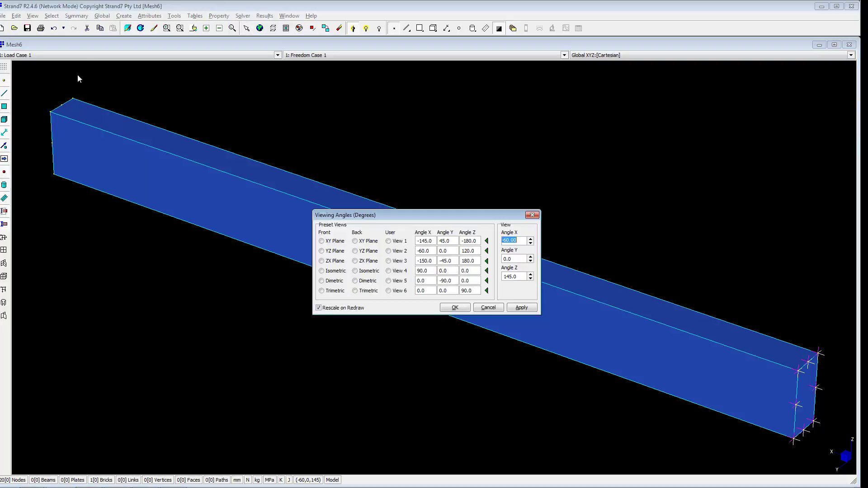
{"action": "left_click", "coordinate": [334, 281]}
{"action": "left_click", "coordinate": [451, 312]}
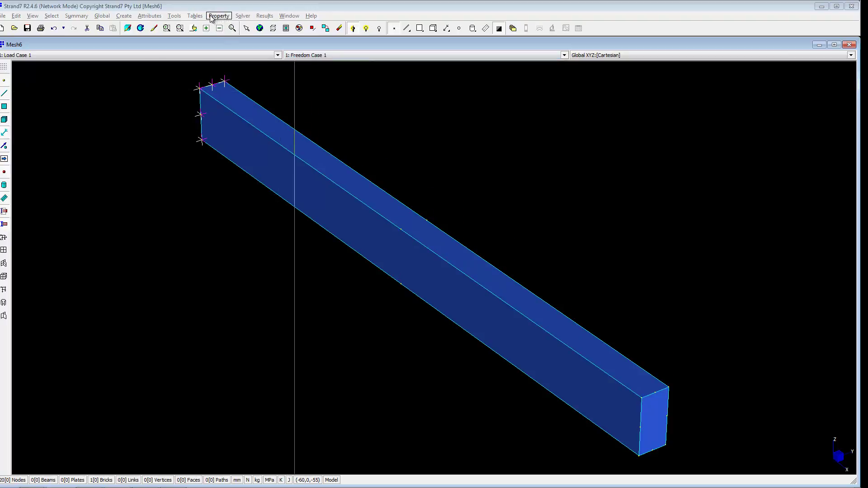
- Apply a 2 MPa y face shear stress to the beam's free end face
{"action": "left_click", "coordinate": [151, 16]}
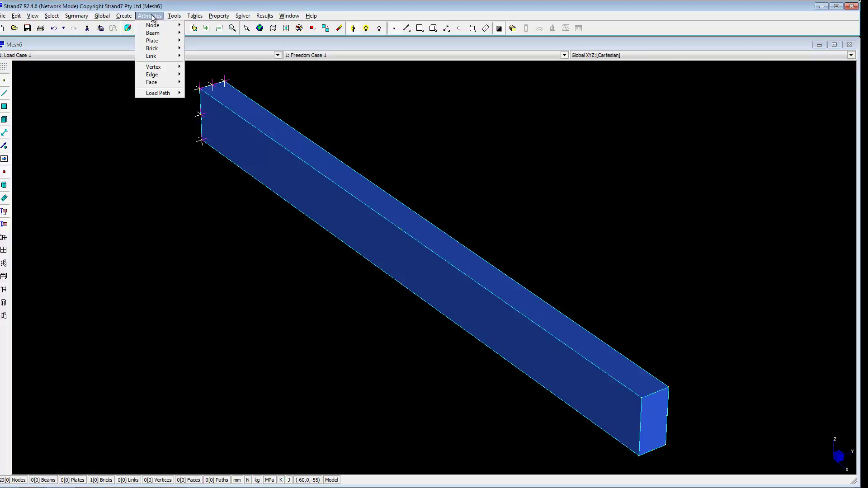
{"action": "mouse_move", "coordinate": [154, 48]}
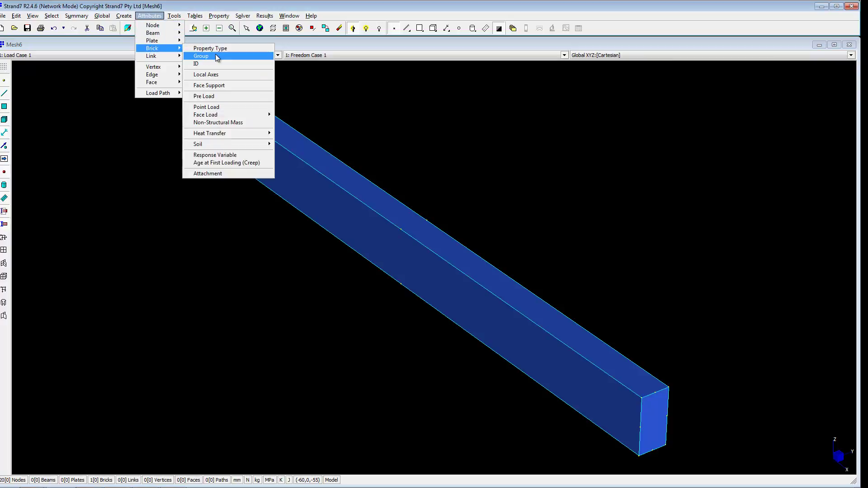
{"action": "mouse_move", "coordinate": [202, 114]}
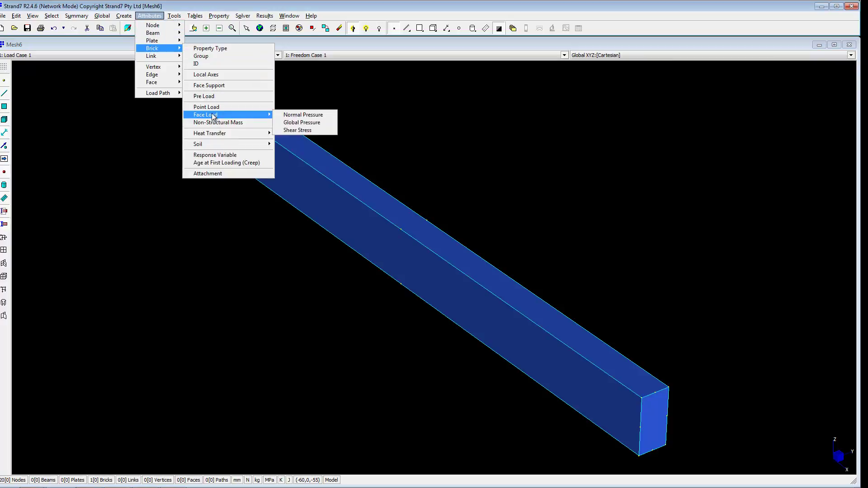
{"action": "left_click", "coordinate": [301, 130]}
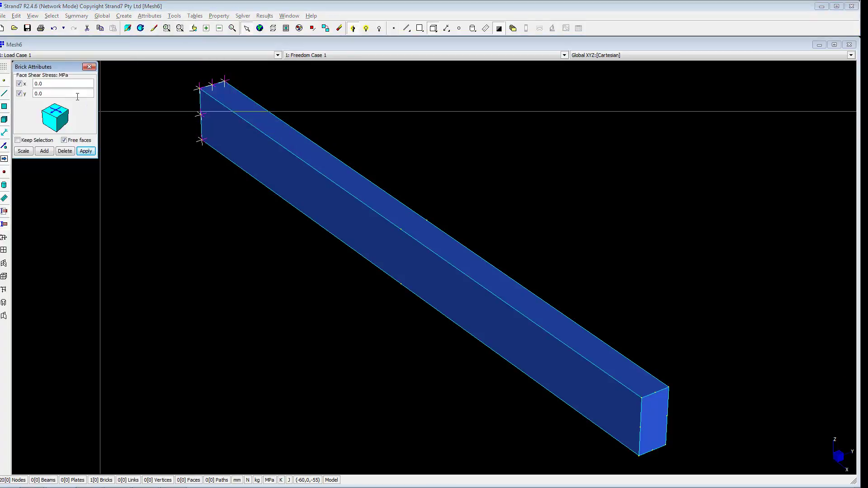
{"action": "left_click", "coordinate": [51, 94]}
{"action": "type", "text": "2"}
{"action": "left_click", "coordinate": [659, 410]}
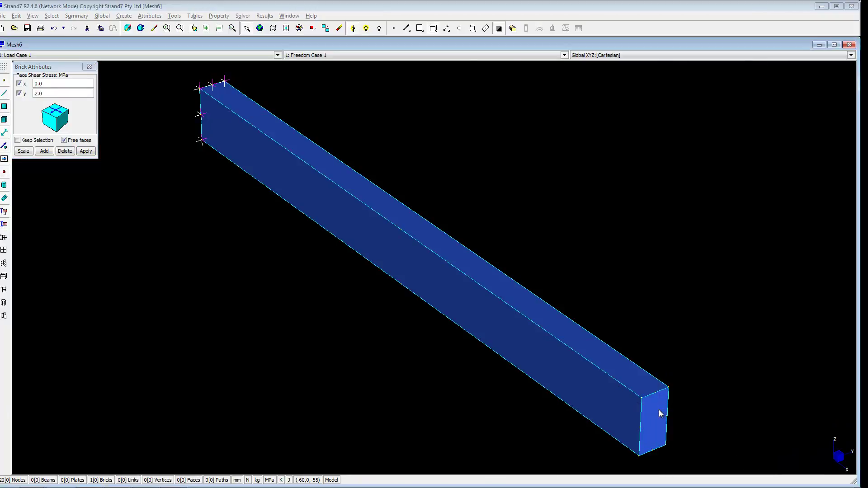
{"action": "left_click", "coordinate": [87, 152]}
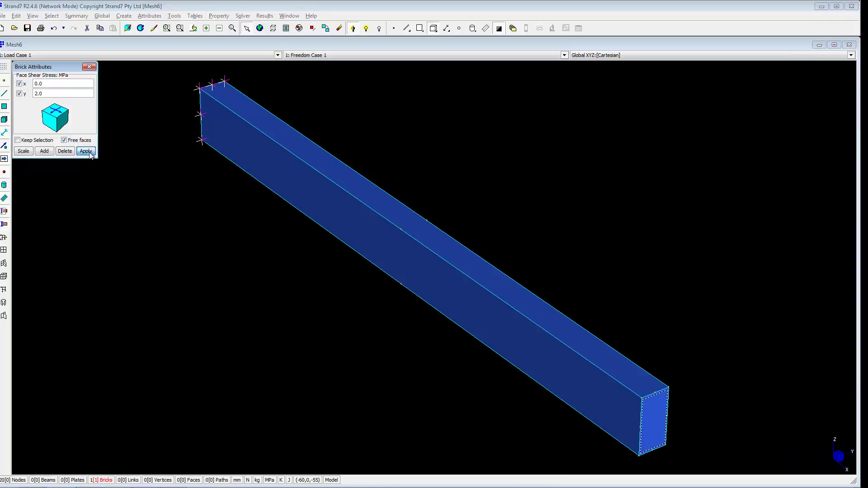
- Reapply the end-face shear stress as -2.0 MPa so it acts downward
{"action": "left_click", "coordinate": [35, 93]}
{"action": "type", "text": "-2"}
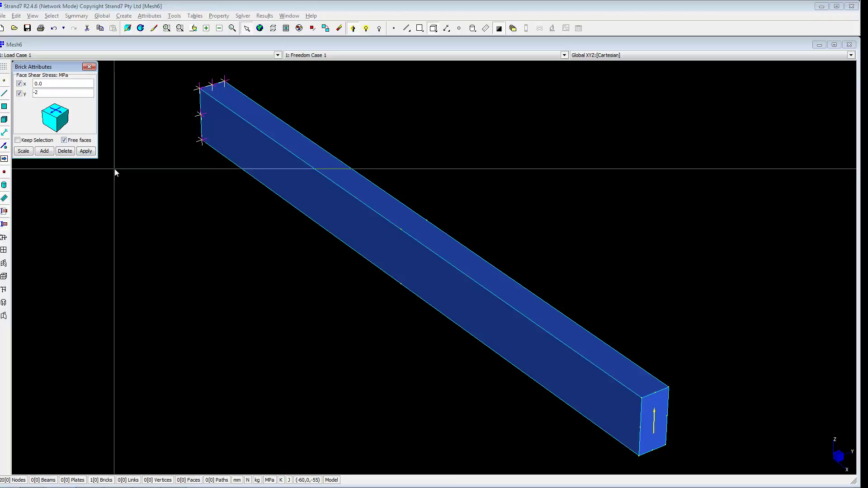
{"action": "left_click", "coordinate": [651, 403]}
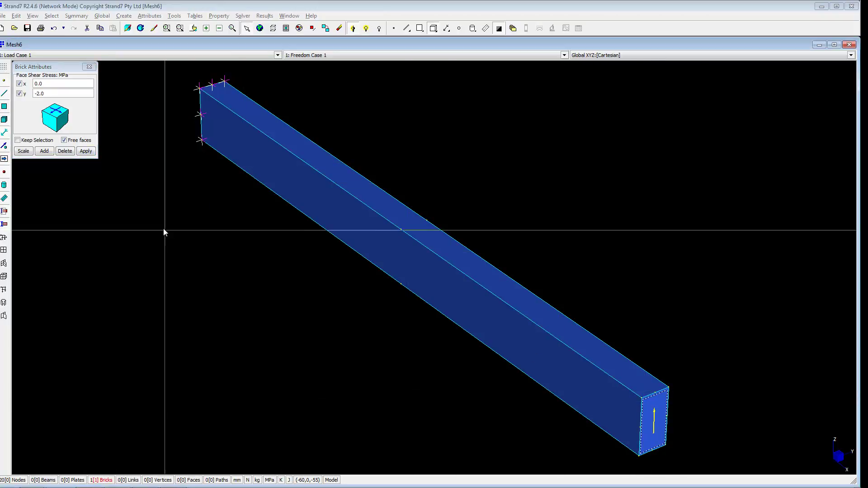
{"action": "left_click", "coordinate": [90, 152]}
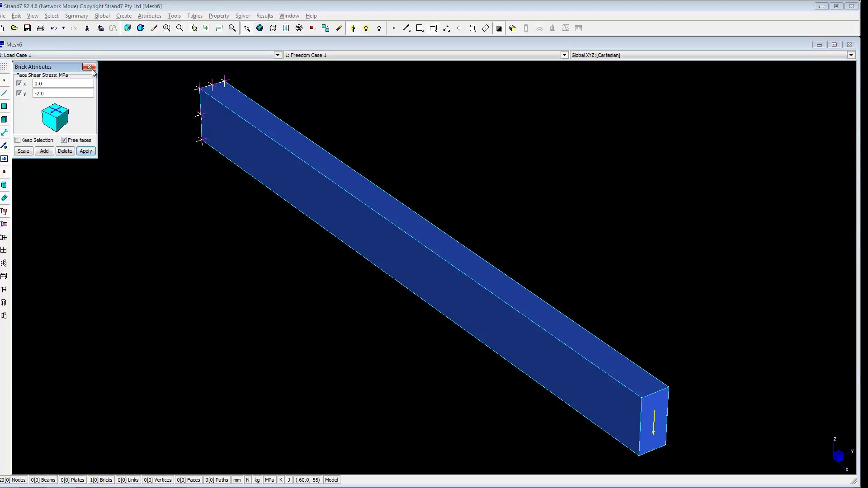
{"action": "left_click", "coordinate": [91, 67]}
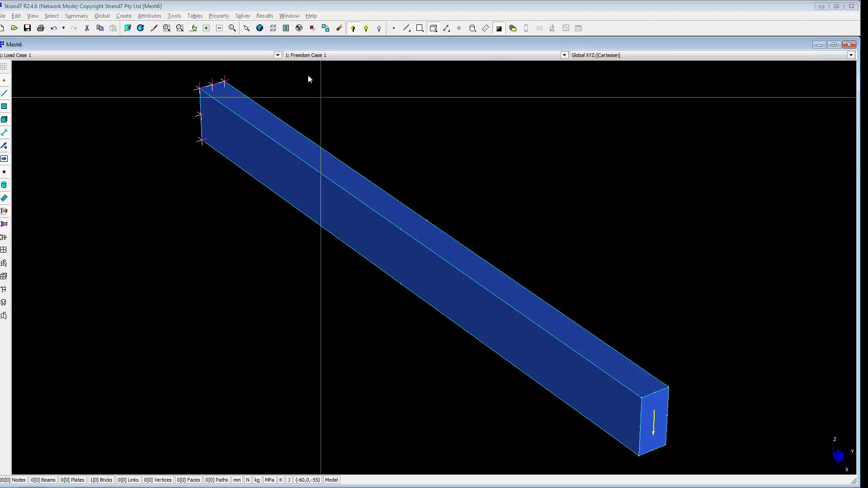
- Subdivide the brick with A=2, B=8, C=1 into Hexa20 bricks
{"action": "left_click", "coordinate": [154, 18]}
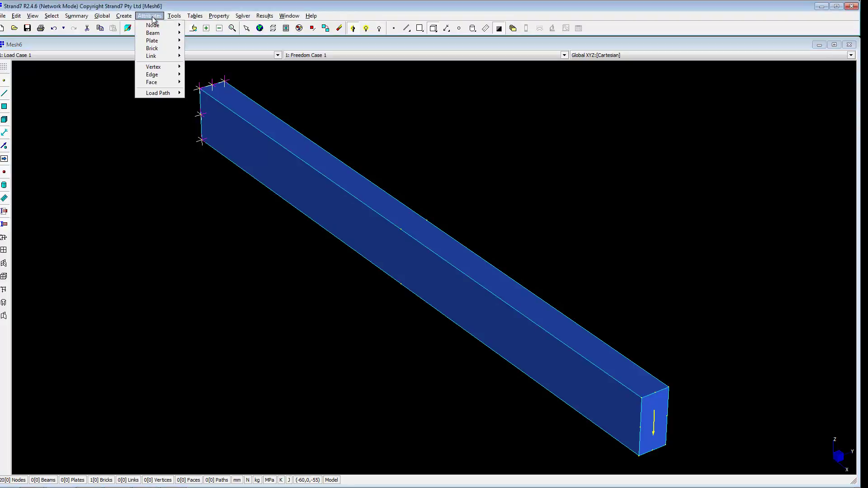
{"action": "mouse_move", "coordinate": [175, 17]}
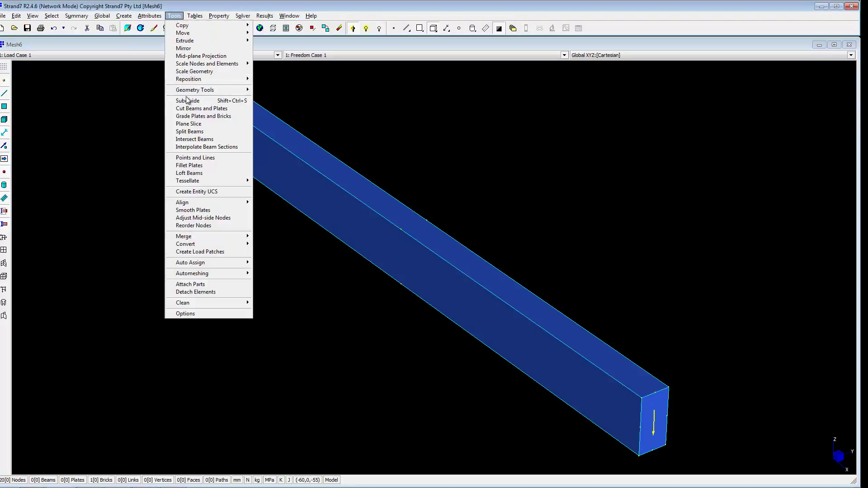
{"action": "left_click", "coordinate": [187, 101]}
{"action": "left_click", "coordinate": [262, 174]}
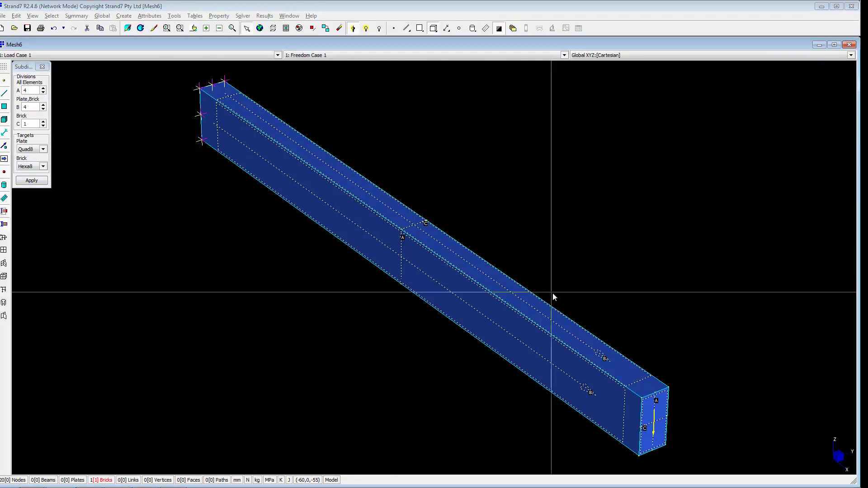
{"action": "left_click", "coordinate": [44, 105]}
{"action": "left_click", "coordinate": [44, 105]}
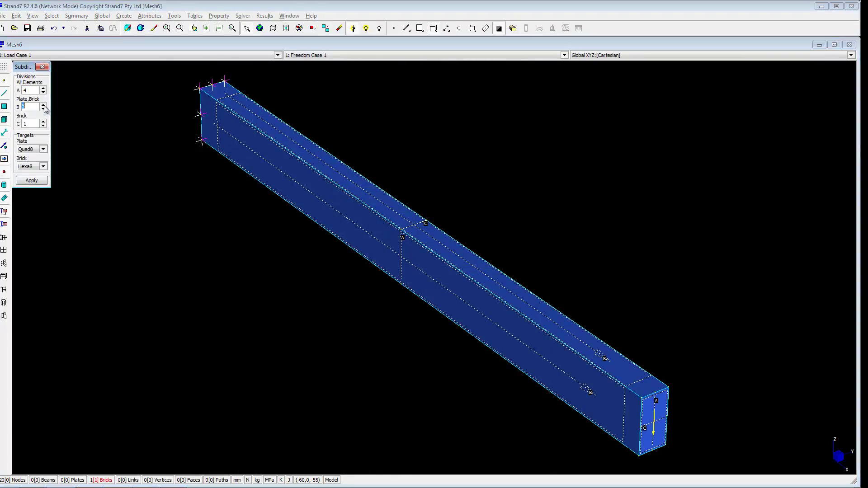
{"action": "left_click", "coordinate": [44, 105]}
{"action": "left_click", "coordinate": [44, 93]}
{"action": "left_click", "coordinate": [44, 93]}
{"action": "left_click", "coordinate": [43, 166]}
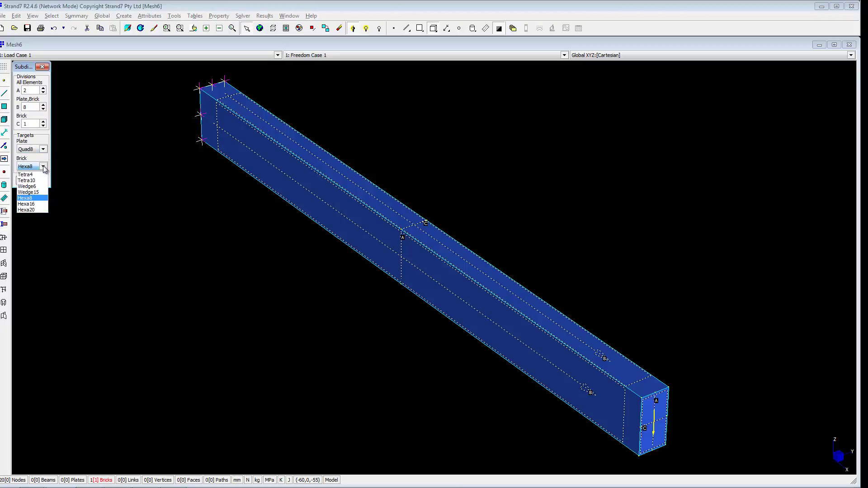
{"action": "left_click", "coordinate": [30, 210]}
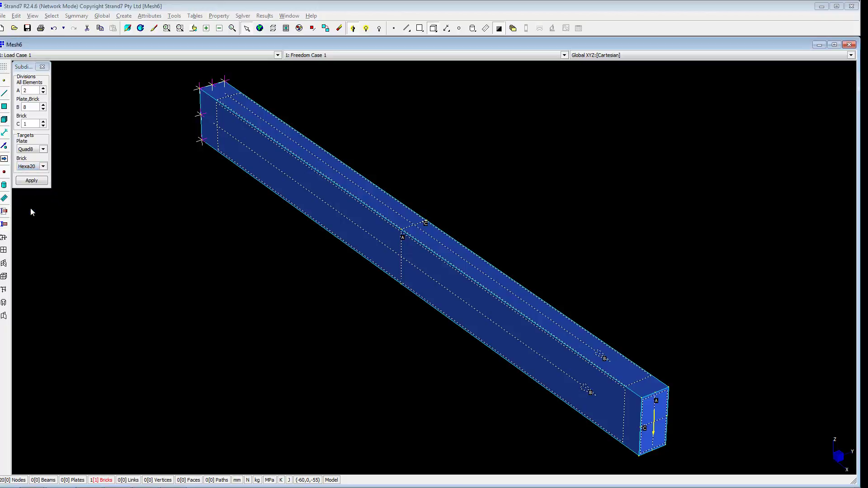
{"action": "left_click", "coordinate": [29, 183]}
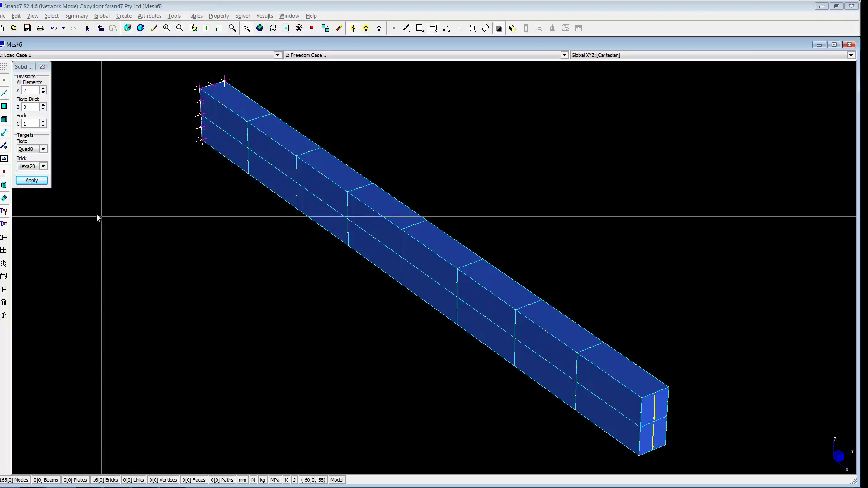
{"action": "left_click", "coordinate": [41, 68]}
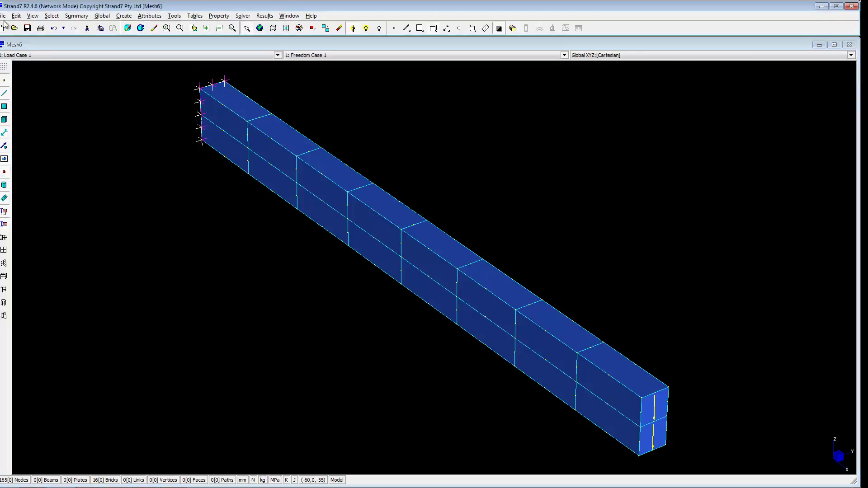
- Start Save As and select the existing file name Mesh6 for replacement
{"action": "left_click", "coordinate": [4, 16]}
{"action": "left_click", "coordinate": [15, 56]}
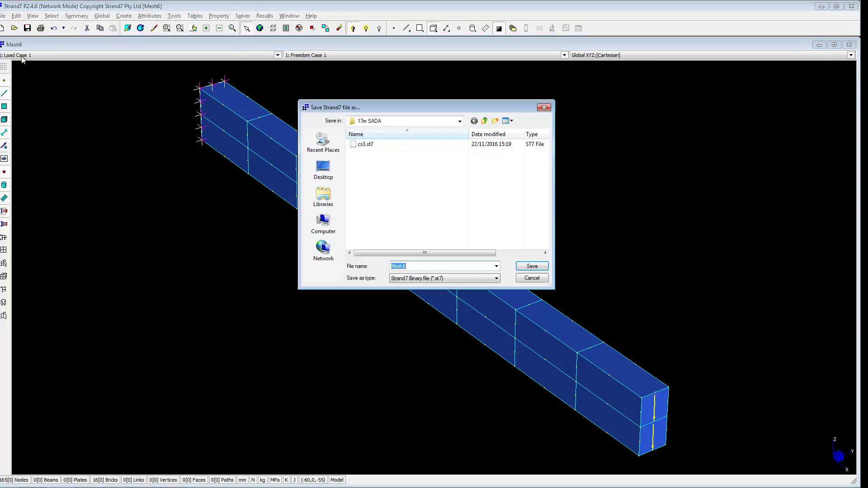
{"action": "left_click", "coordinate": [412, 265]}
{"action": "double_click", "coordinate": [396, 267]}
- Save the model as cs4 and run a linear static solve, closing the solver log afterwards
{"action": "type", "text": "cs4"}
{"action": "key", "text": "Return"}
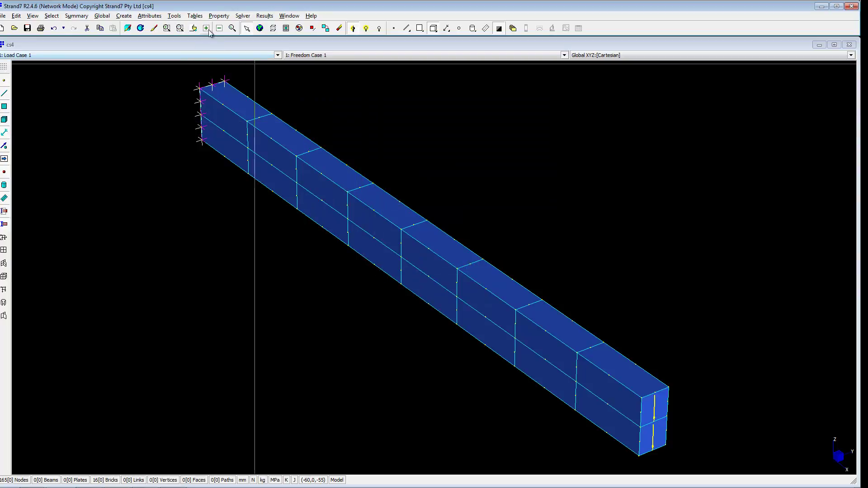
{"action": "left_click", "coordinate": [243, 17]}
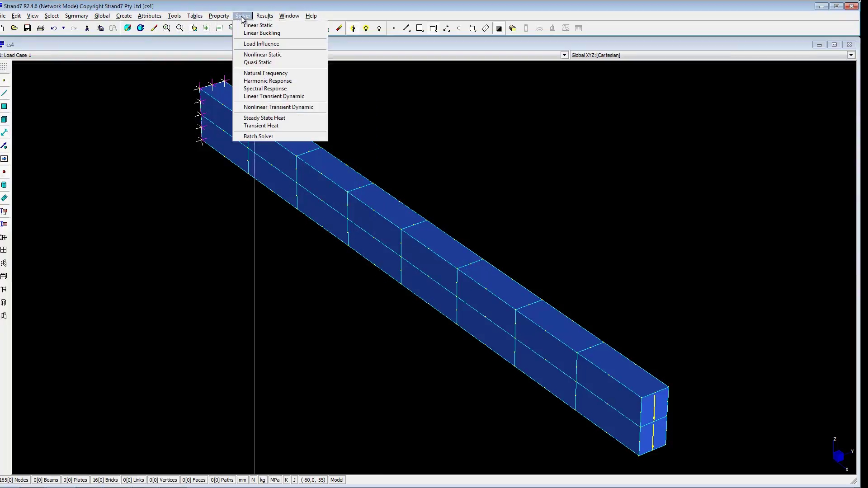
{"action": "left_click", "coordinate": [248, 27]}
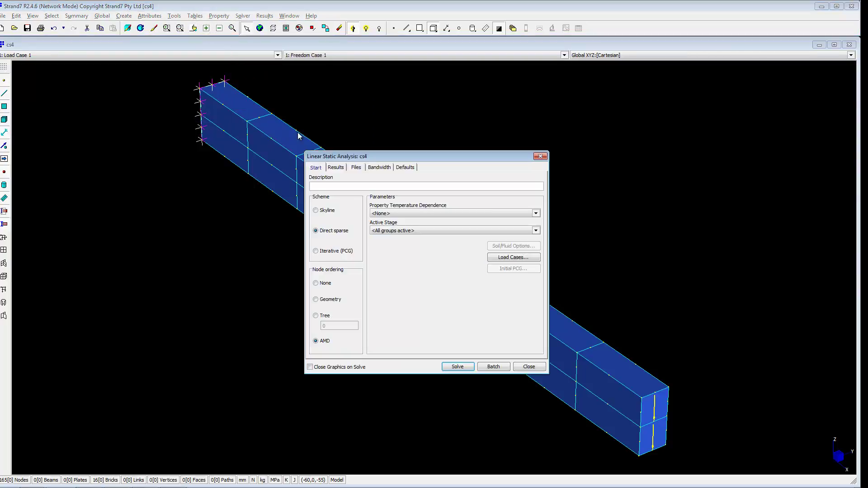
{"action": "left_click", "coordinate": [455, 366]}
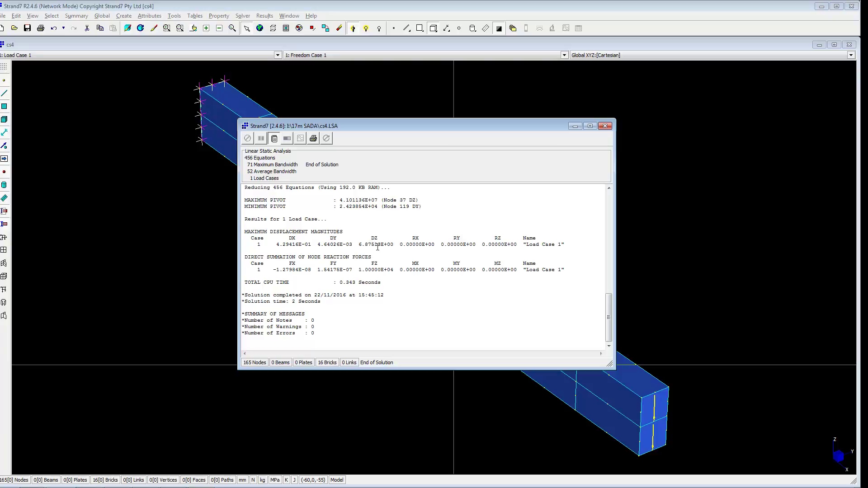
{"action": "left_click", "coordinate": [606, 126]}
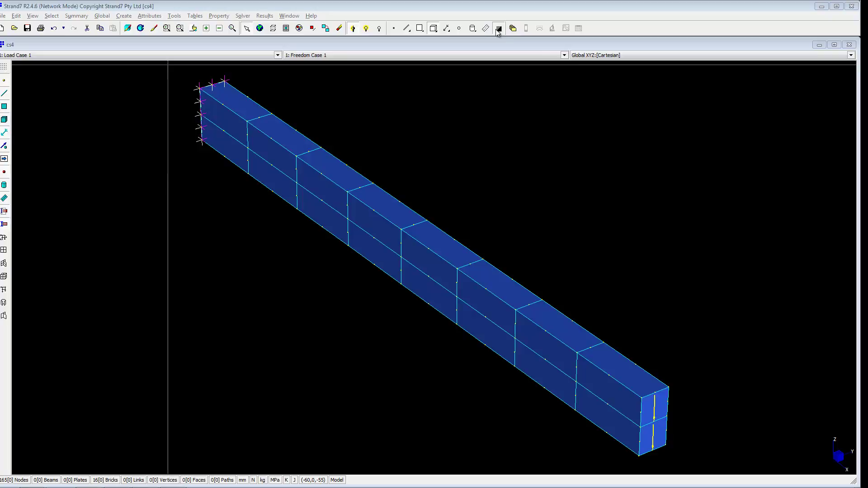
- Open the linear static results and create Graph 1 plotting vertical displacement DZ
{"action": "left_click", "coordinate": [512, 28]}
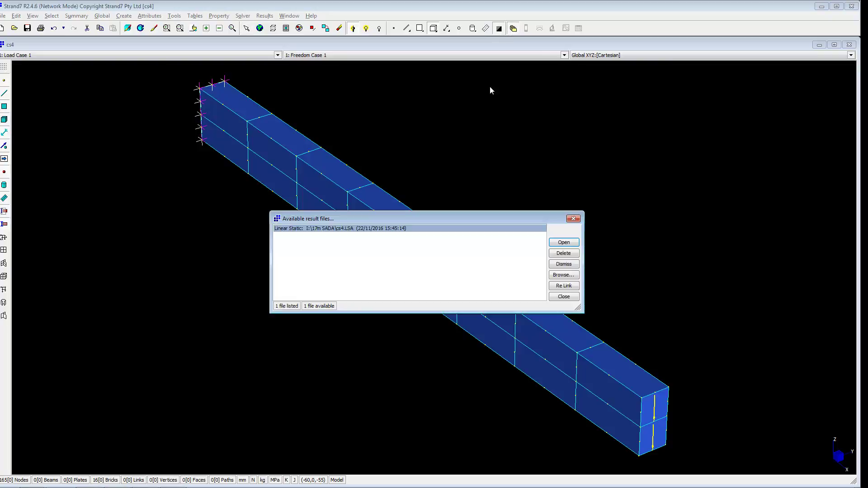
{"action": "left_click", "coordinate": [564, 242]}
{"action": "left_click", "coordinate": [565, 28]}
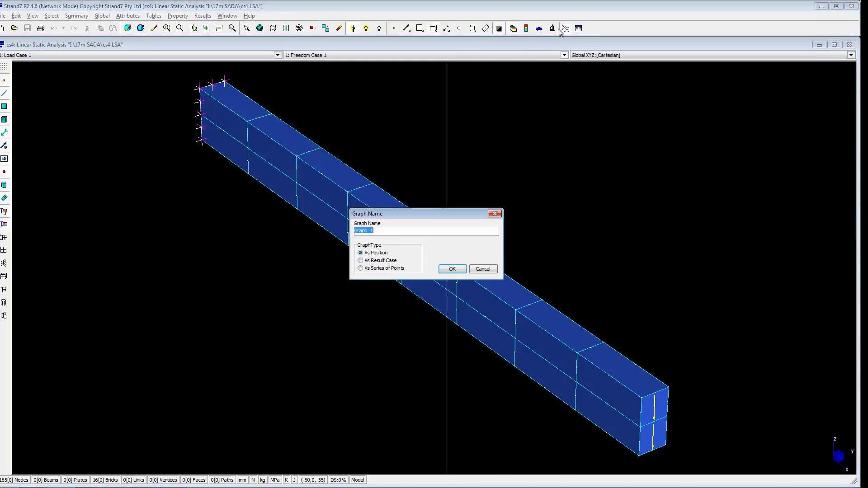
{"action": "left_click", "coordinate": [451, 269]}
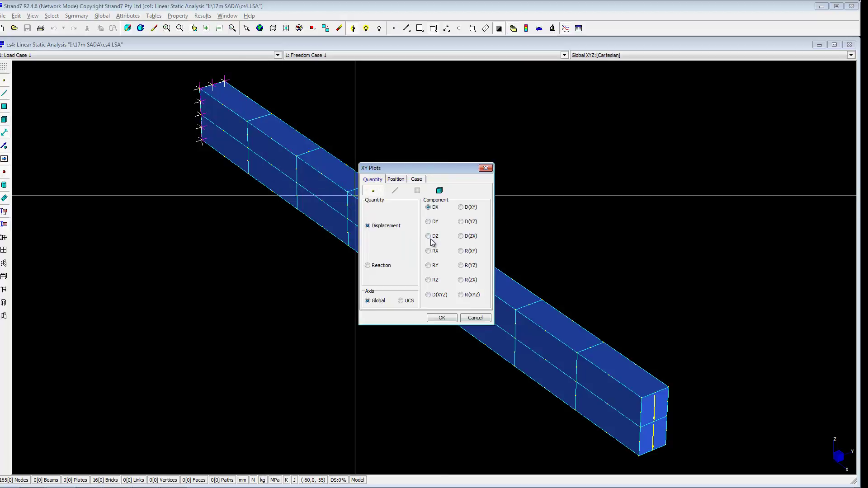
{"action": "left_click", "coordinate": [428, 236]}
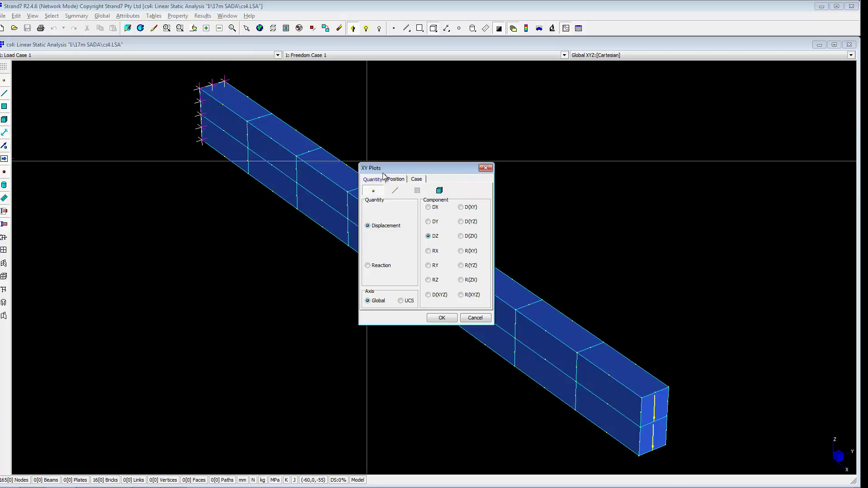
- Plot the deflection along the line from node 5 to node 6 and view its 17 data points
{"action": "left_click", "coordinate": [396, 180]}
{"action": "left_click", "coordinate": [201, 89]}
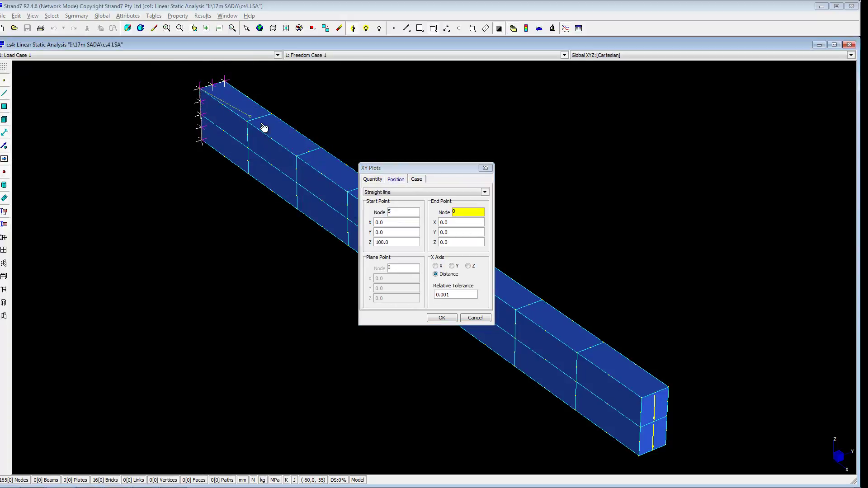
{"action": "left_click", "coordinate": [642, 401]}
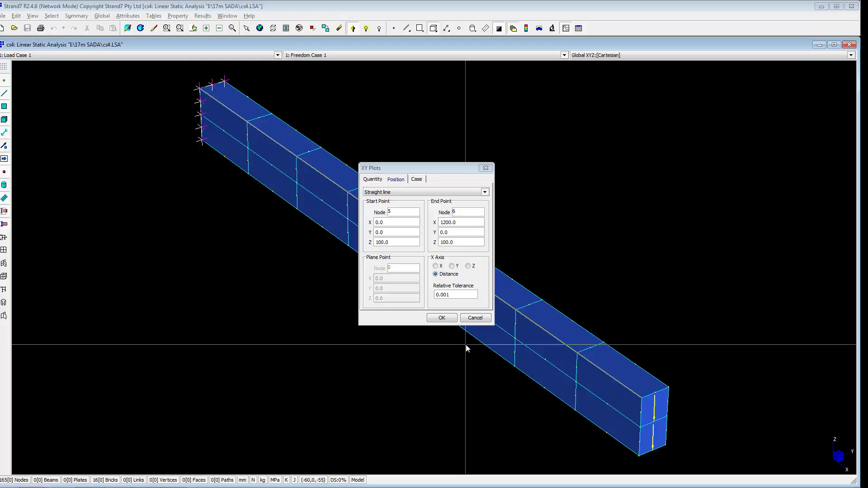
{"action": "left_click", "coordinate": [442, 318]}
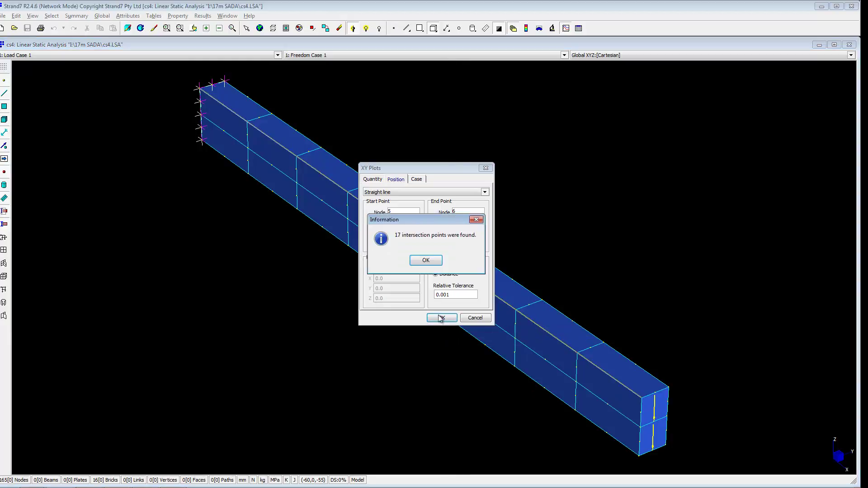
{"action": "left_click", "coordinate": [426, 260]}
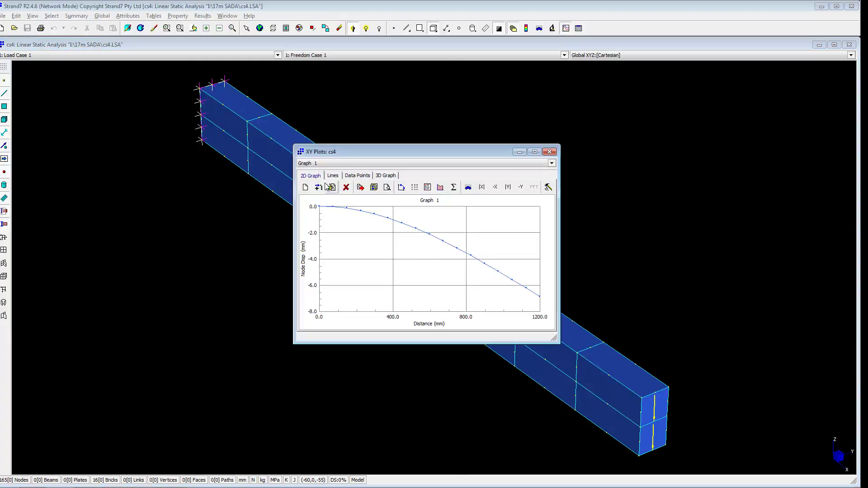
{"action": "left_click", "coordinate": [357, 176]}
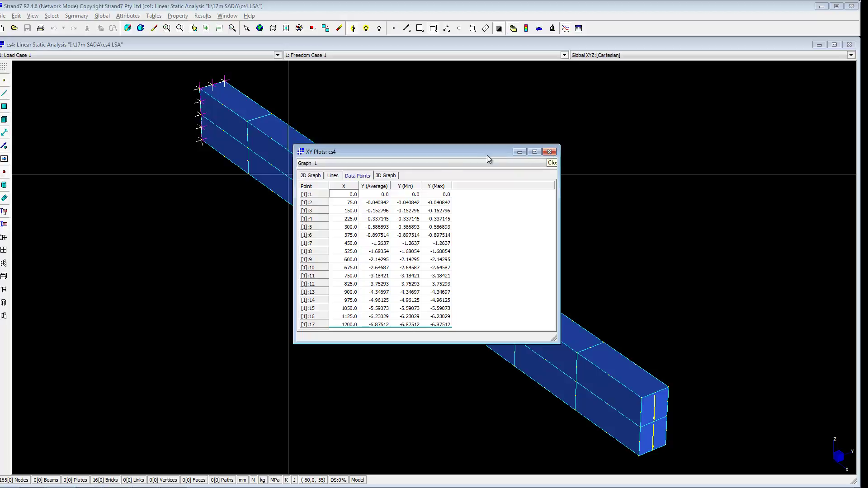
- Add Graph 2 plotting brick stress in the global axis system (XX)
{"action": "left_click", "coordinate": [311, 176]}
{"action": "left_click", "coordinate": [306, 187]}
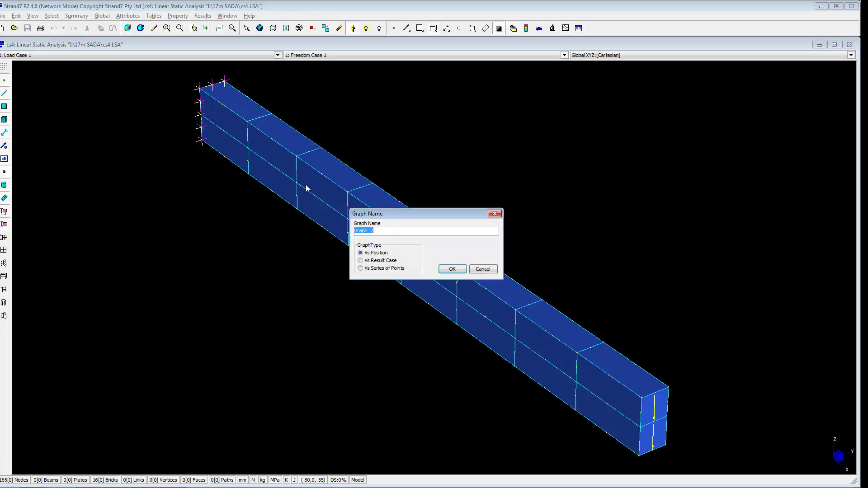
{"action": "left_click", "coordinate": [447, 269]}
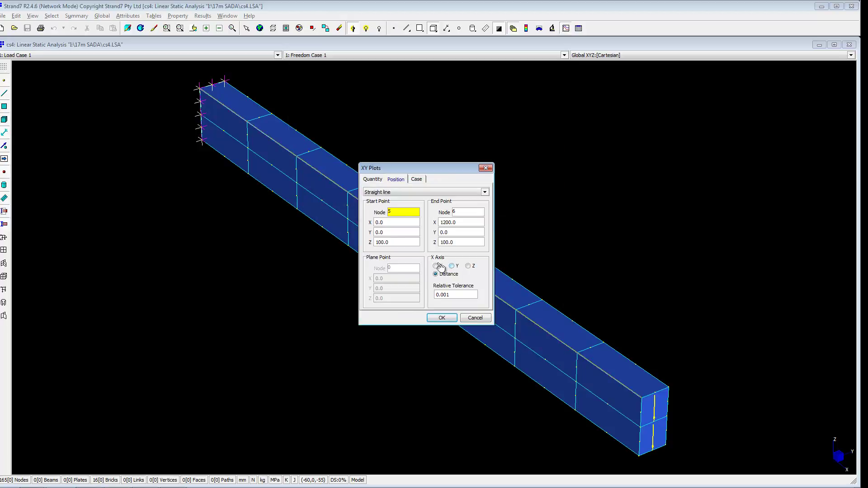
{"action": "left_click", "coordinate": [372, 180]}
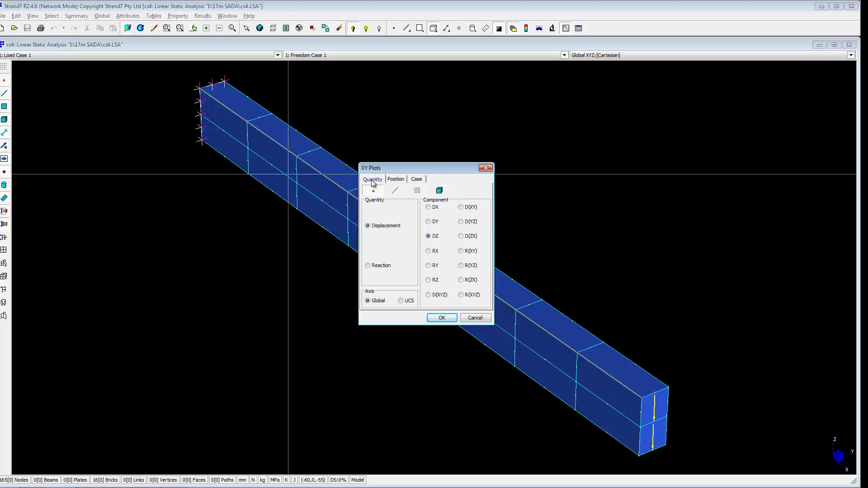
{"action": "left_click", "coordinate": [439, 190]}
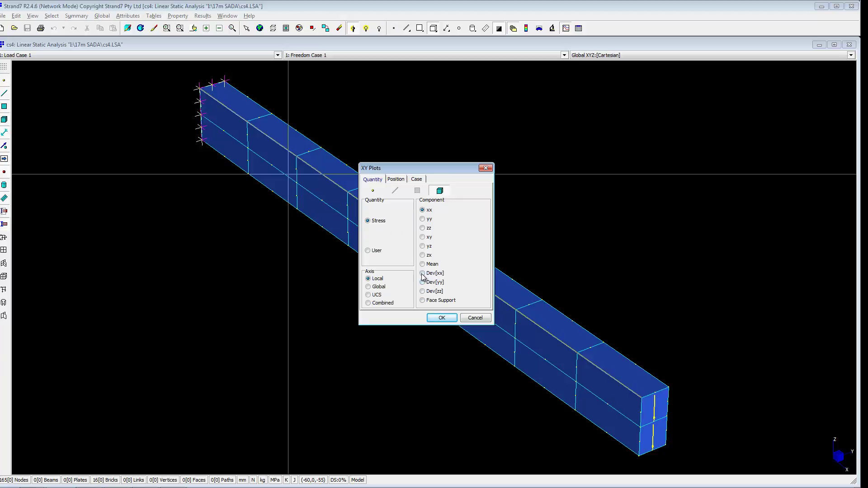
{"action": "left_click", "coordinate": [381, 289]}
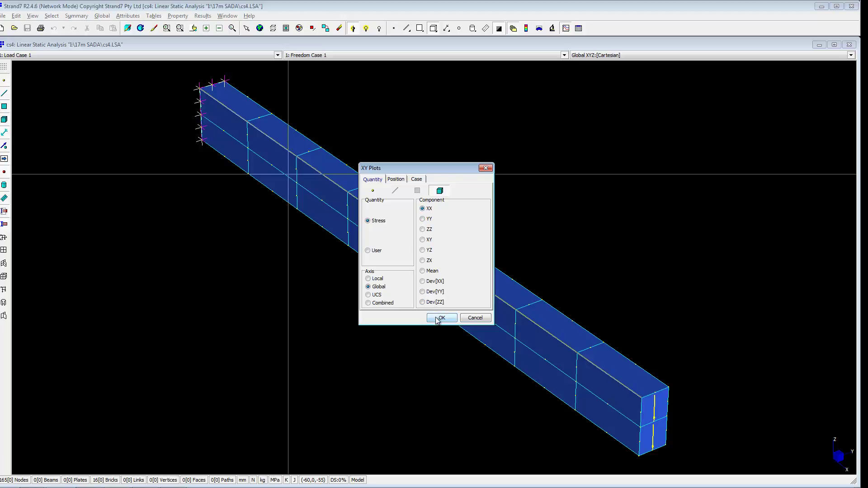
- Generate the XX stress plot along the node 5–6 line, review its data points, then close XY Plots
{"action": "left_click", "coordinate": [394, 179]}
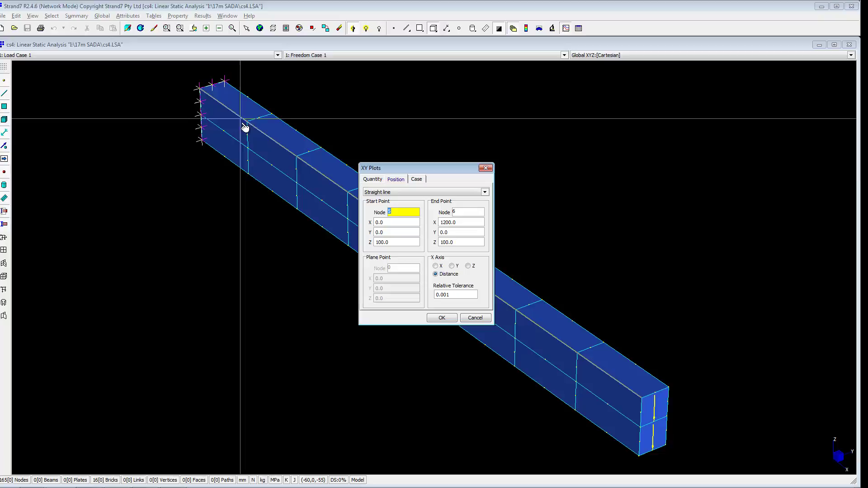
{"action": "left_click", "coordinate": [448, 319]}
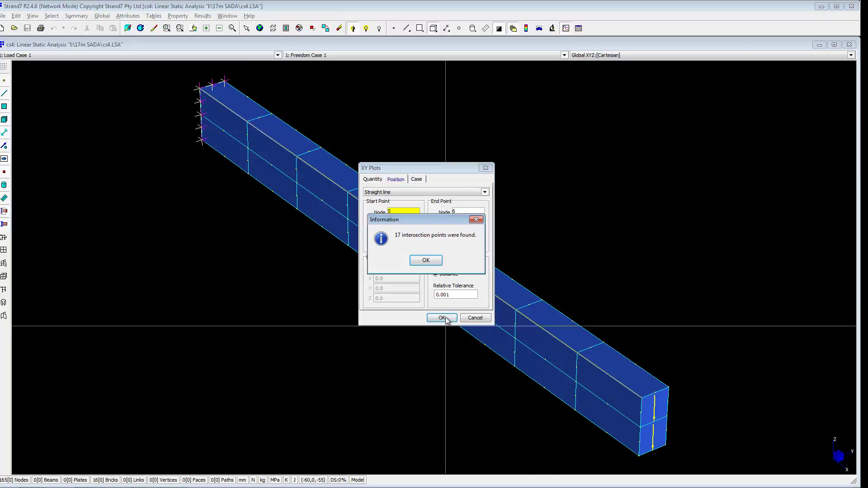
{"action": "left_click", "coordinate": [425, 261]}
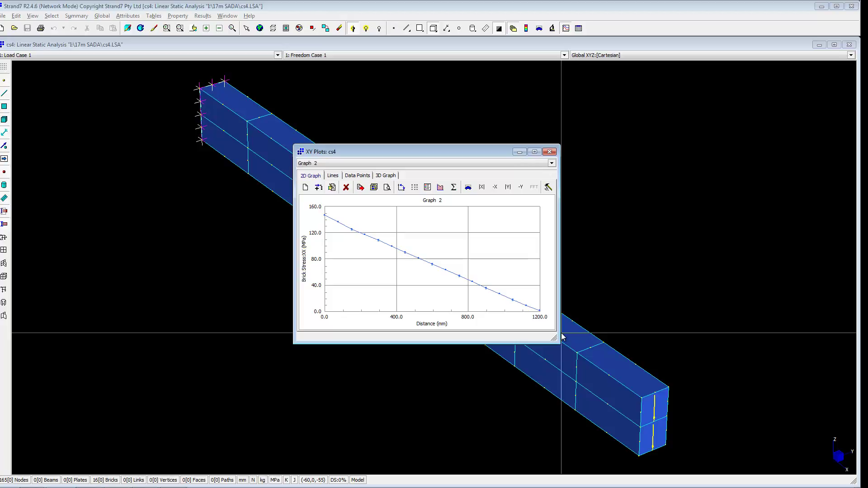
{"action": "mouse_move", "coordinate": [542, 314]}
{"action": "left_click", "coordinate": [354, 178]}
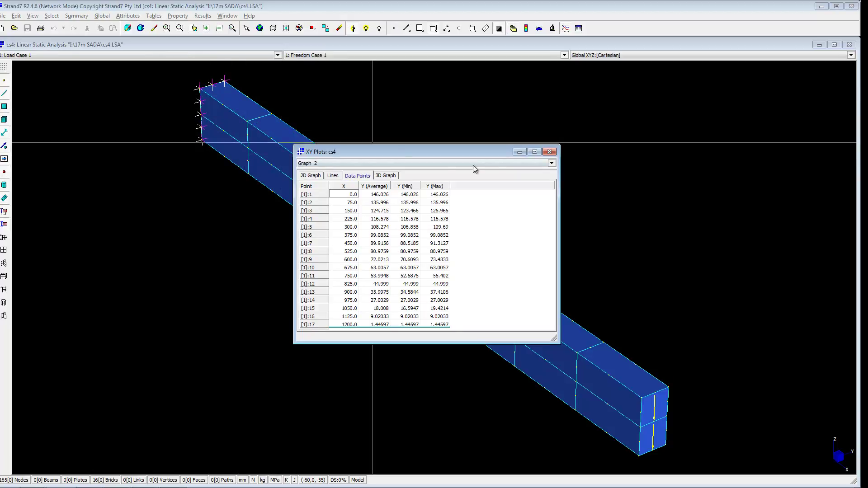
{"action": "left_click", "coordinate": [549, 153]}
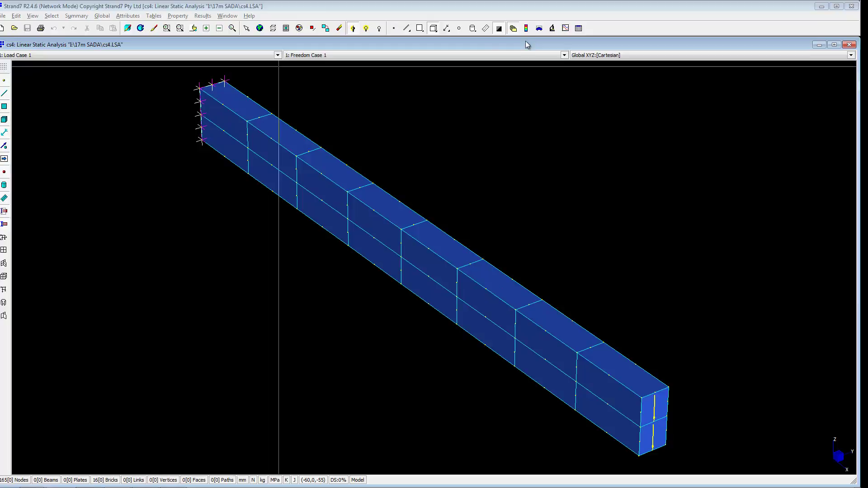
- Contour the beam by global XX brick stress
{"action": "left_click", "coordinate": [527, 28]}
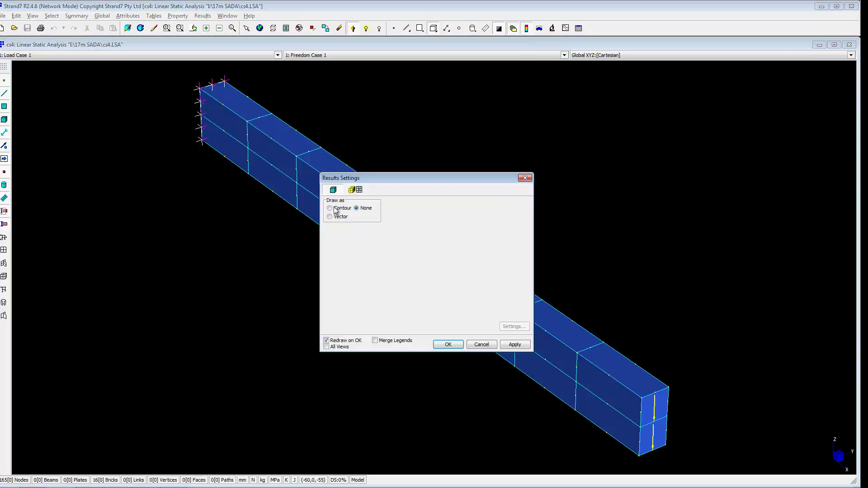
{"action": "left_click", "coordinate": [330, 208]}
{"action": "left_click", "coordinate": [330, 209]}
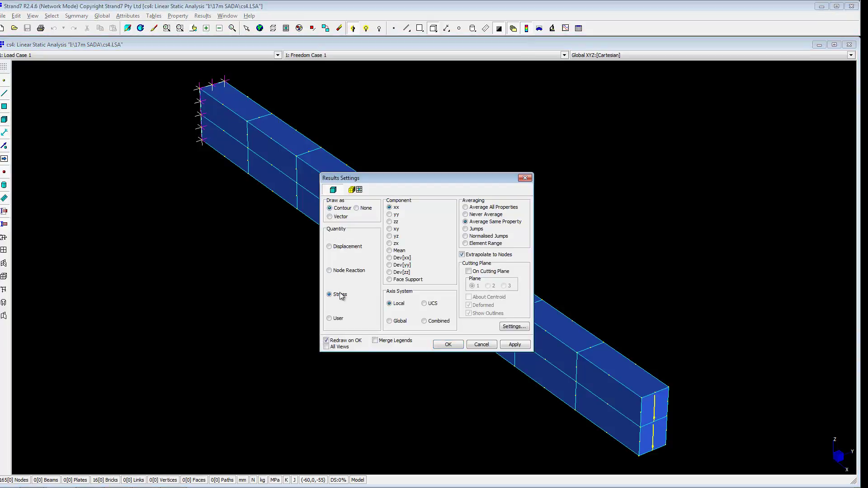
{"action": "left_click", "coordinate": [398, 321]}
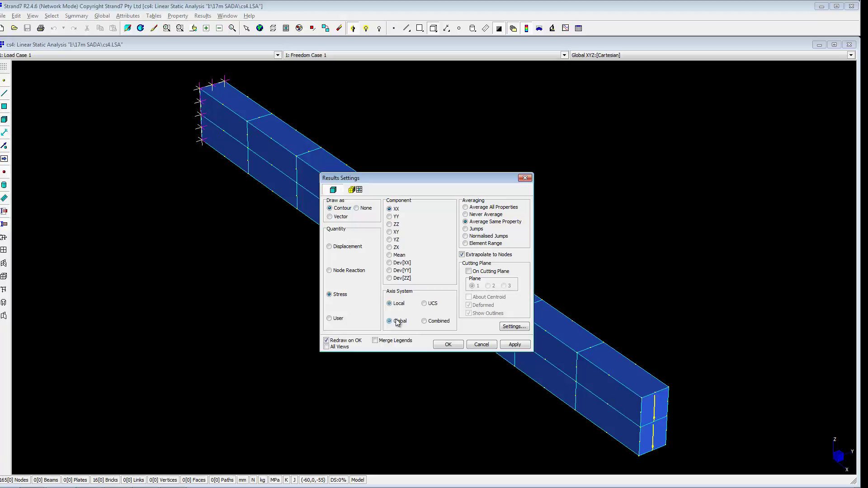
{"action": "left_click", "coordinate": [449, 344]}
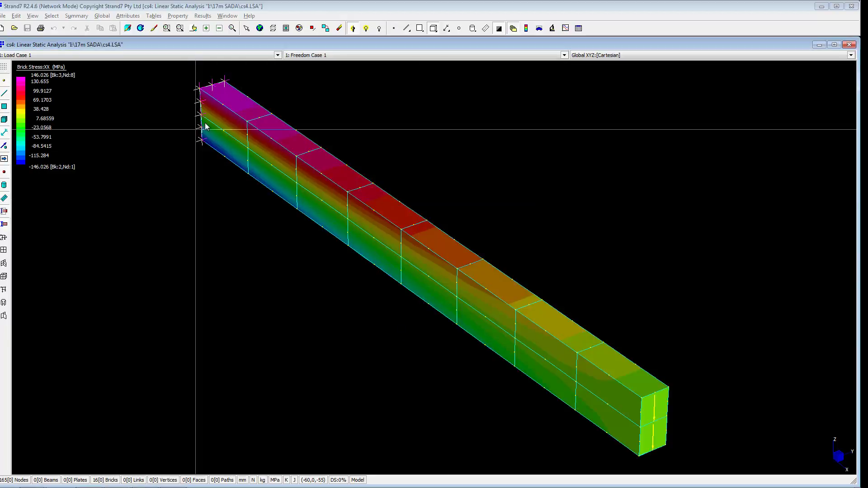
- Show the deformed shape at a 10% displacement scale
{"action": "left_click", "coordinate": [539, 28]}
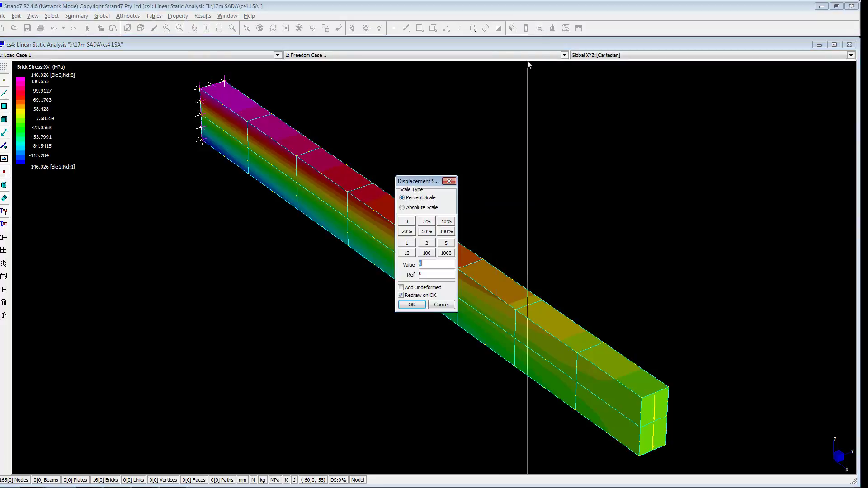
{"action": "left_click", "coordinate": [446, 222]}
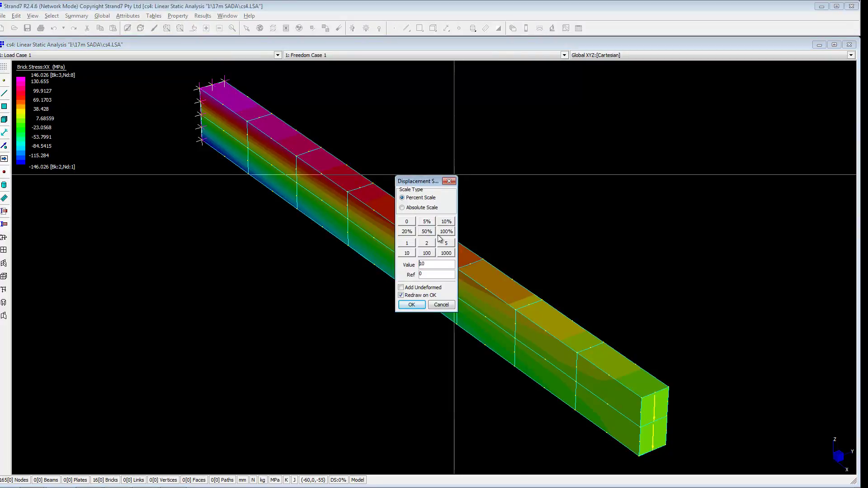
{"action": "left_click", "coordinate": [411, 305]}
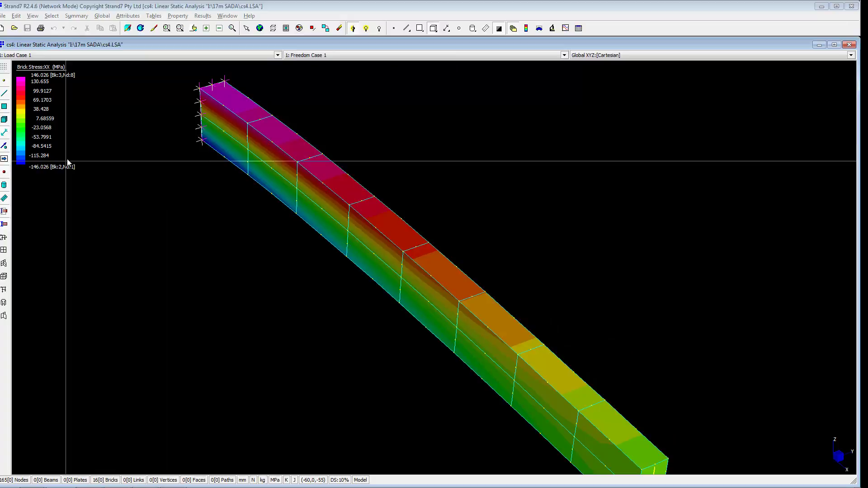